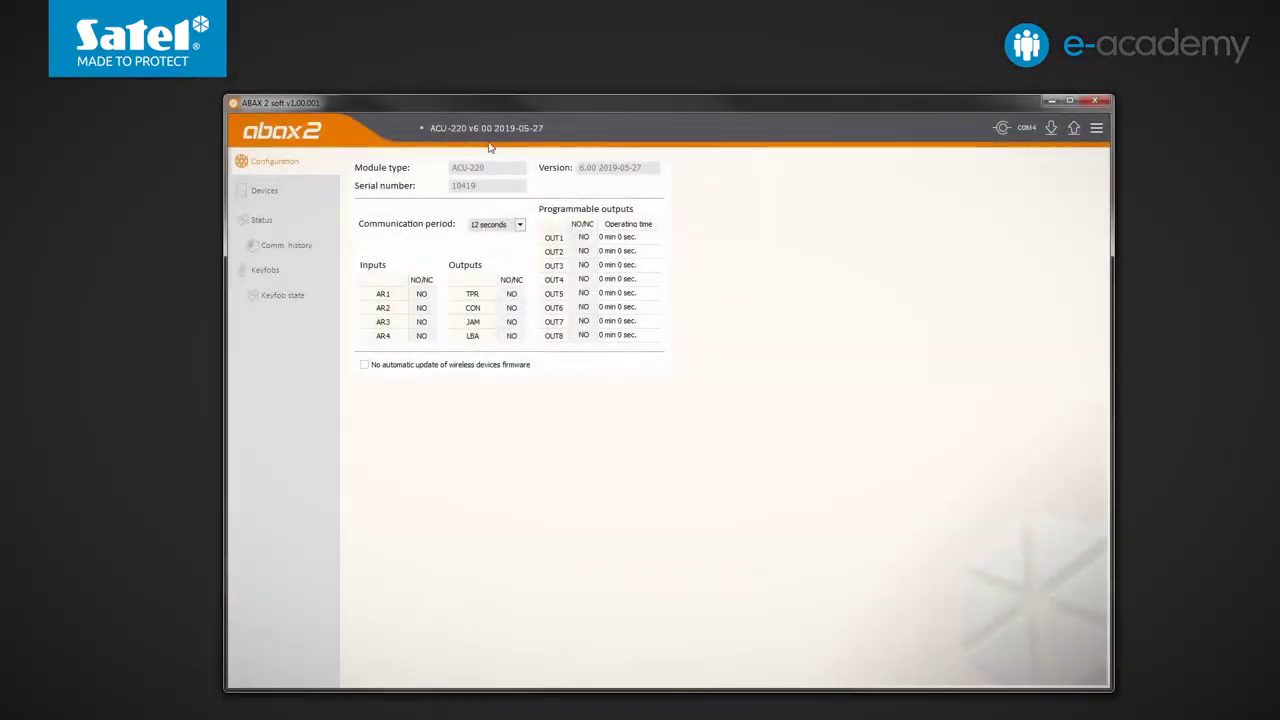
Read the current configuration data from the connected ACU-220 controller
left_click(1048, 129)
Show the controller and wireless device status with RSSI signal levels in dBm instead of %
left_click(312, 226)
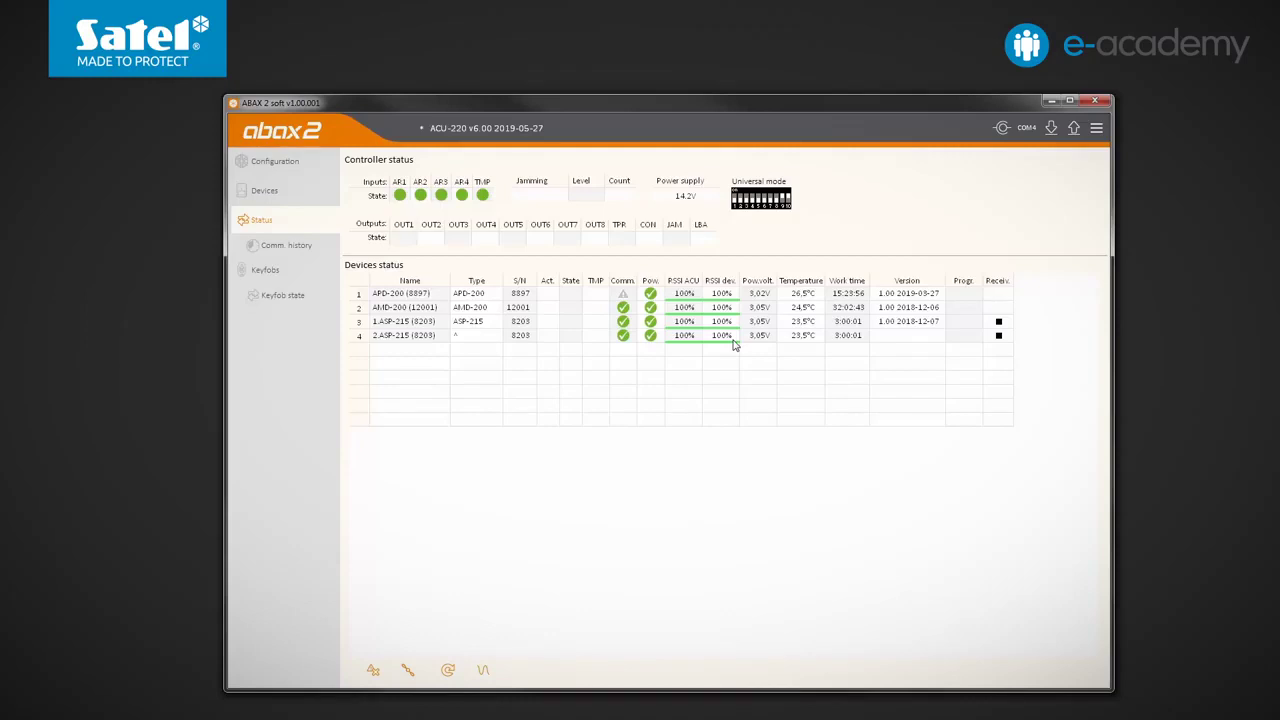
left_click(690, 324)
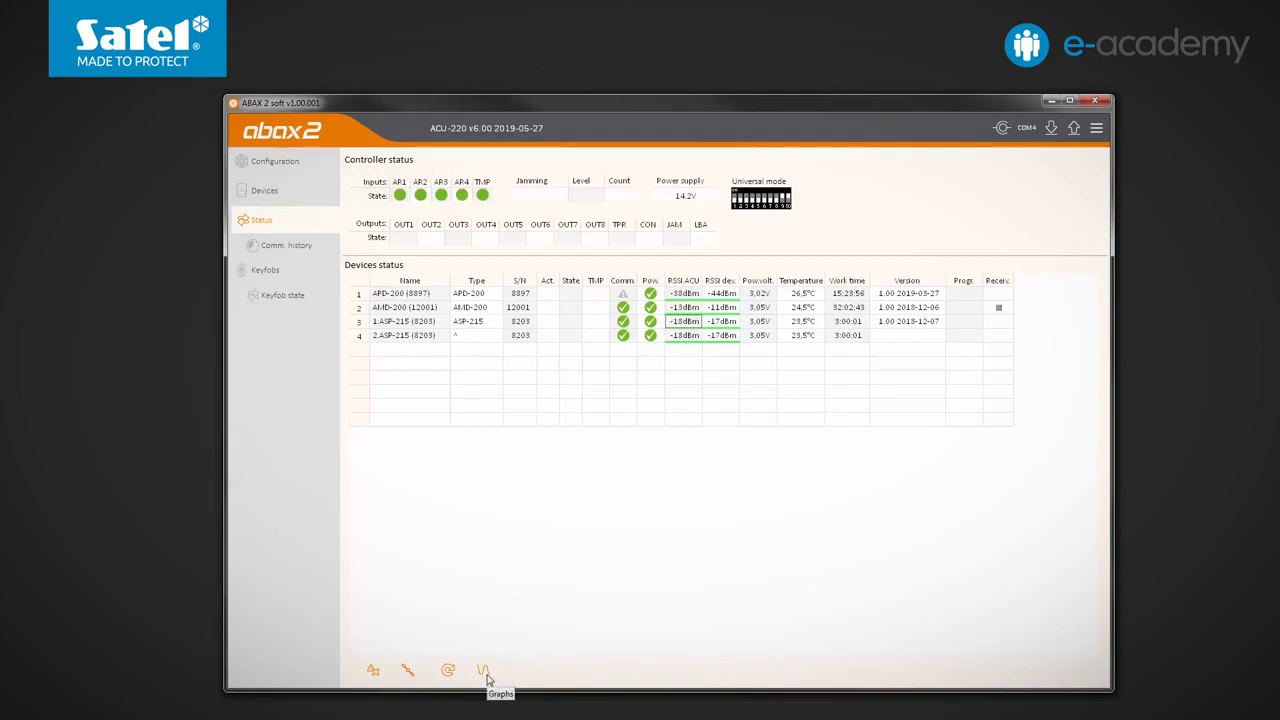
left_click(485, 672)
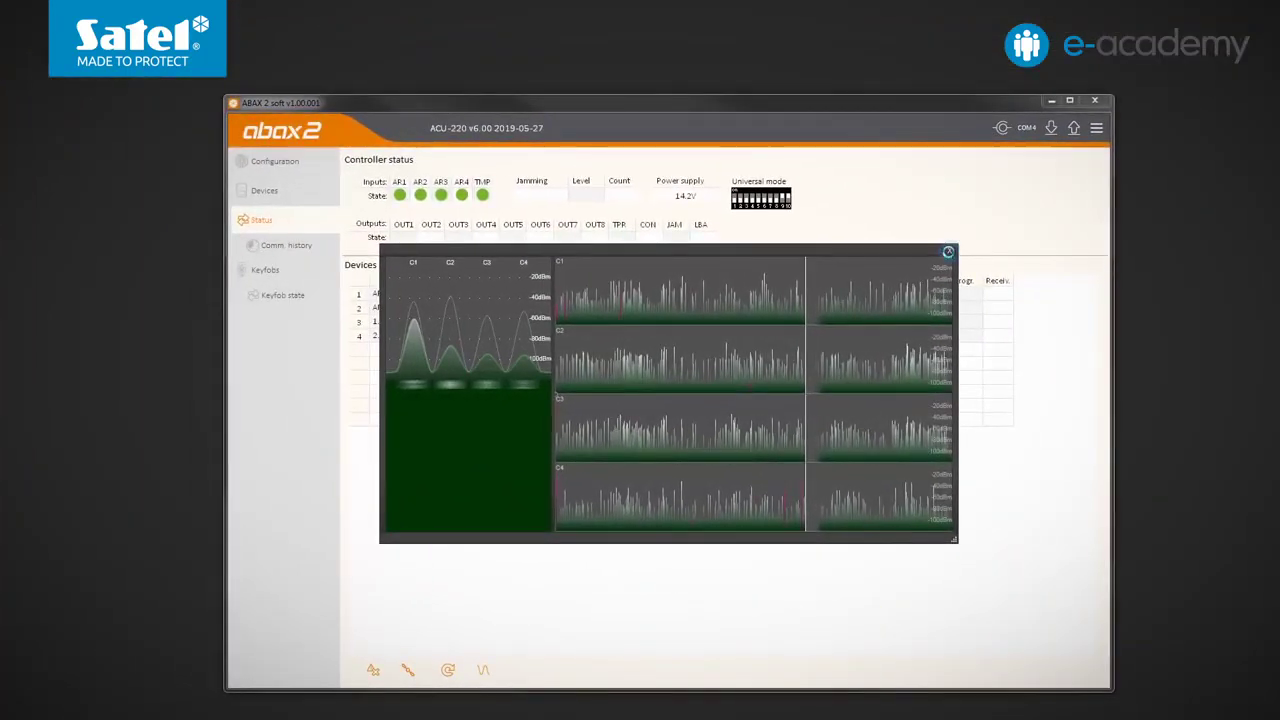
Close the signal graphs, view the APD-200 communication history chart, then show the Keyfobs list
left_click(948, 252)
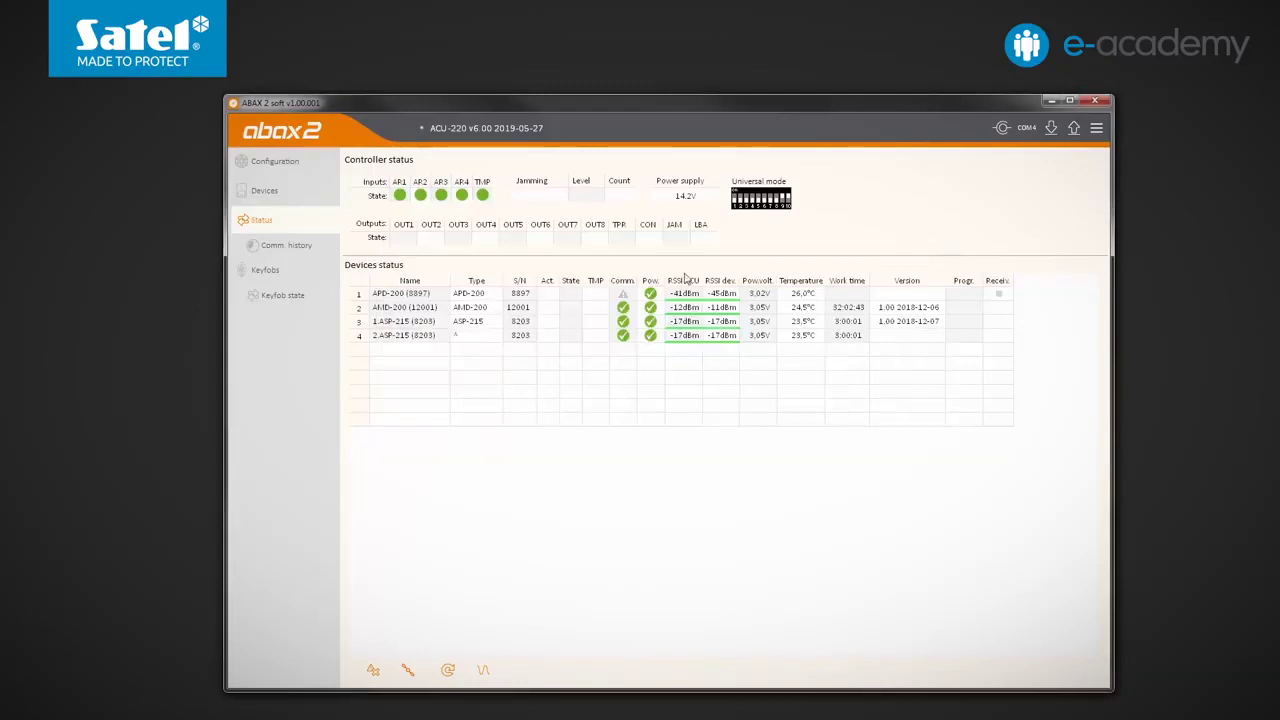
left_click(300, 246)
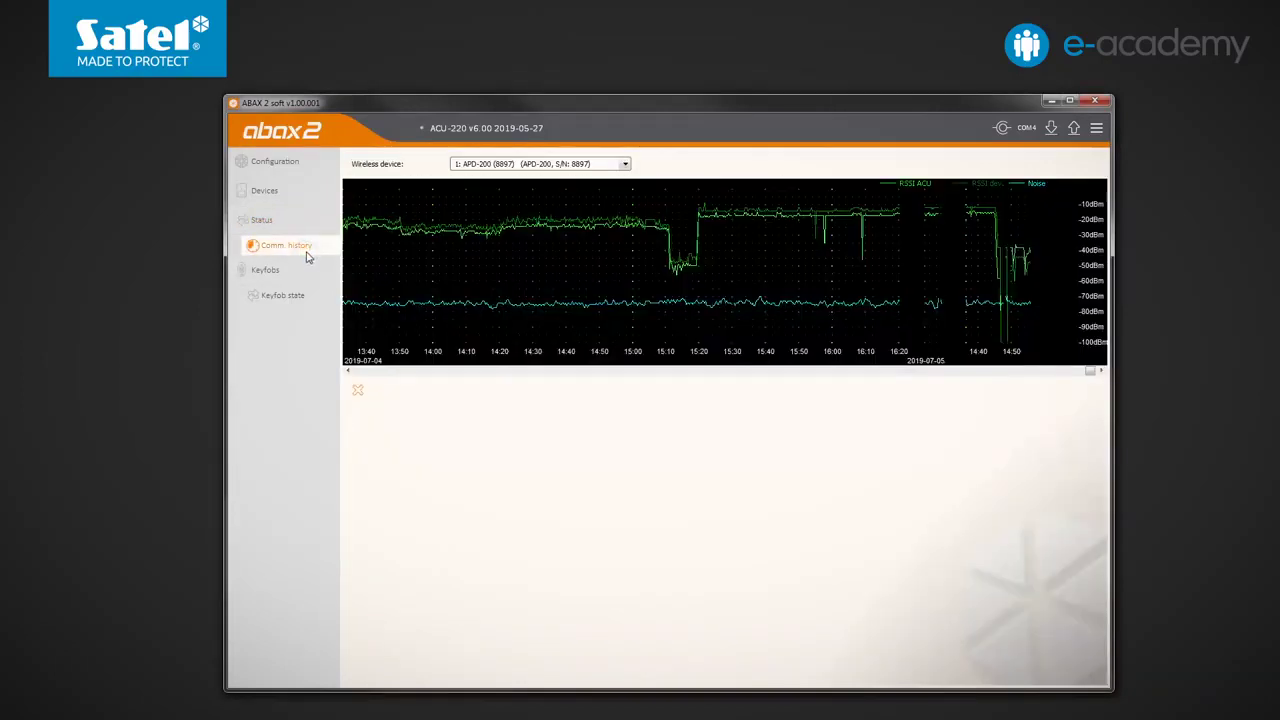
left_click(625, 165)
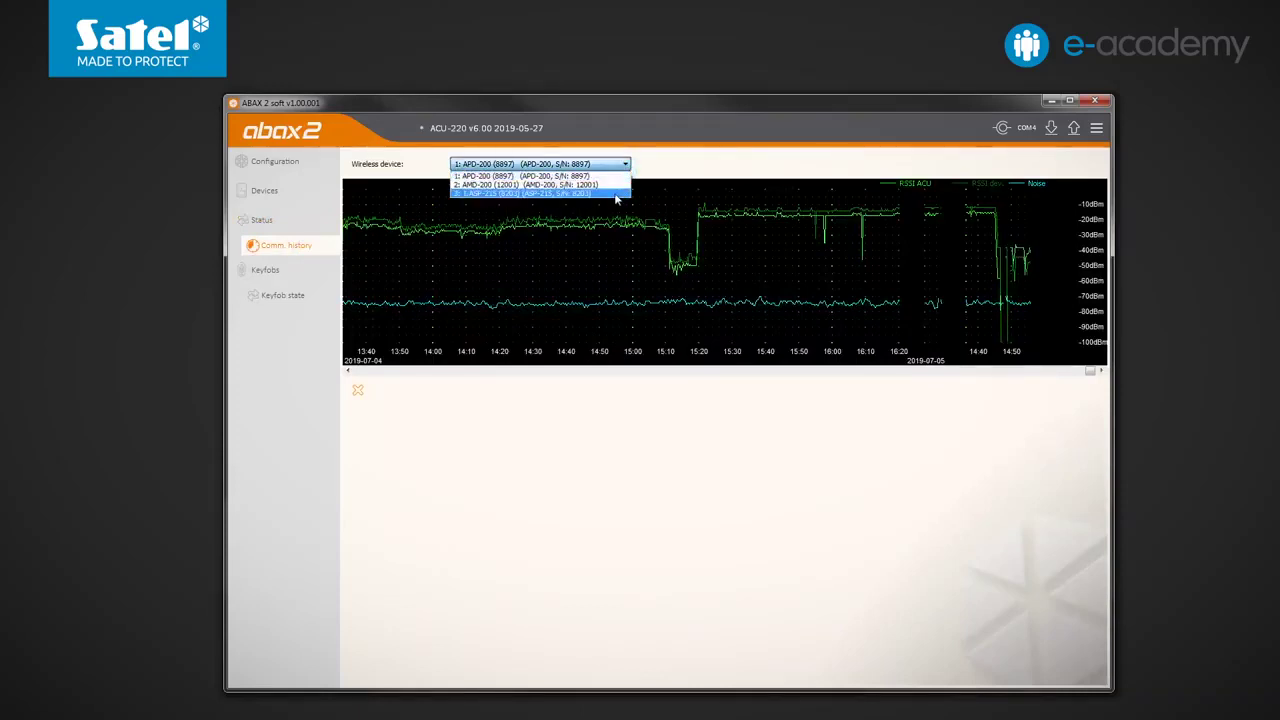
left_click(614, 183)
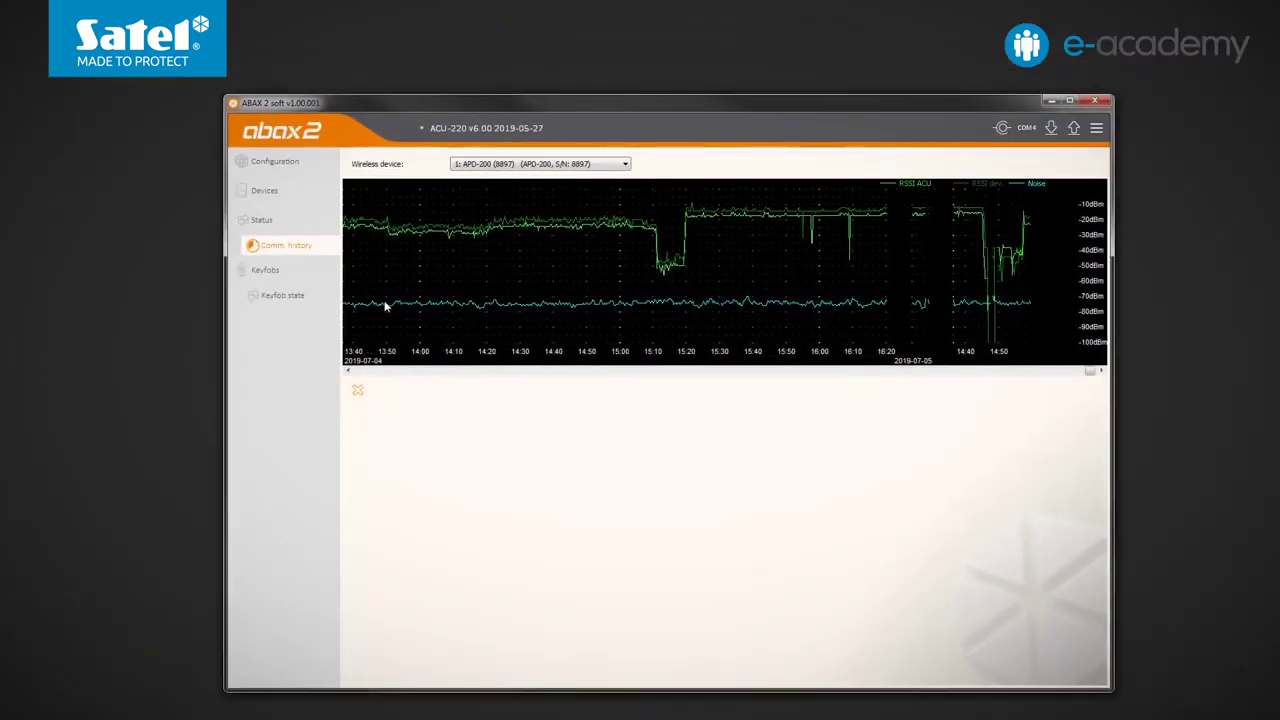
left_click(285, 272)
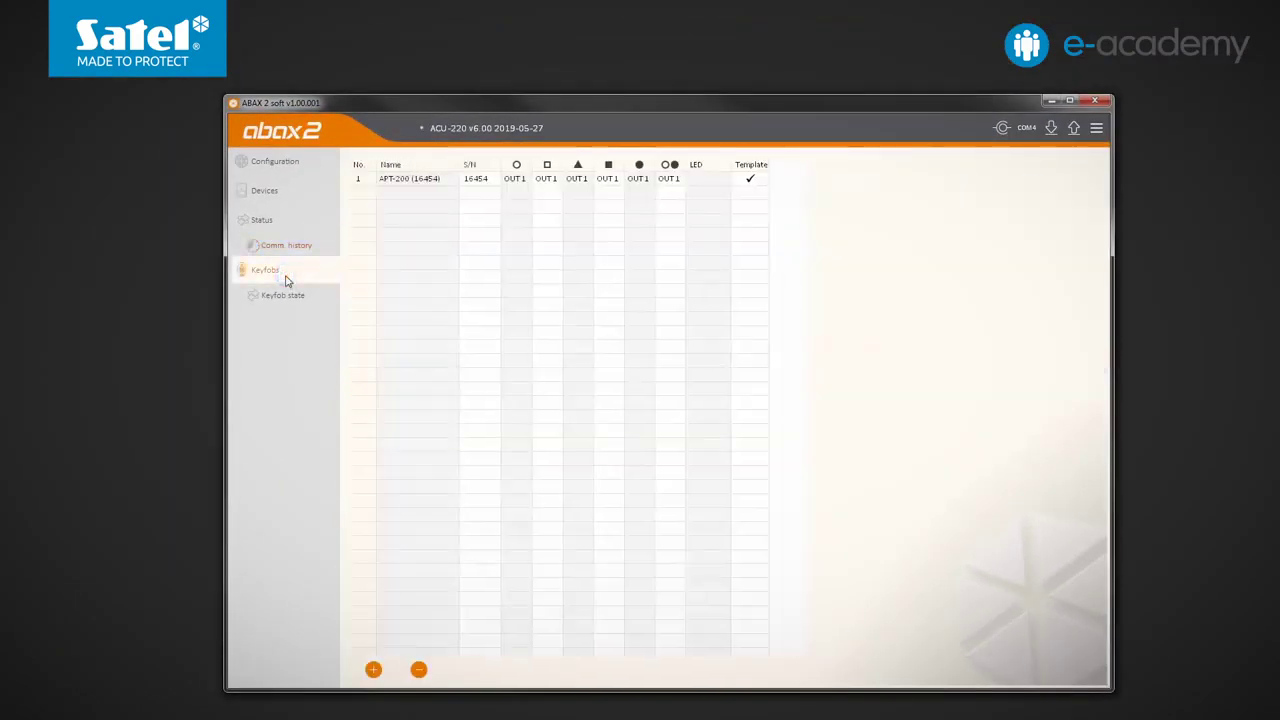
Name keyfob 1 after its user and map its square and triangle buttons to OUT 2 and OUT 3
double_click(447, 187)
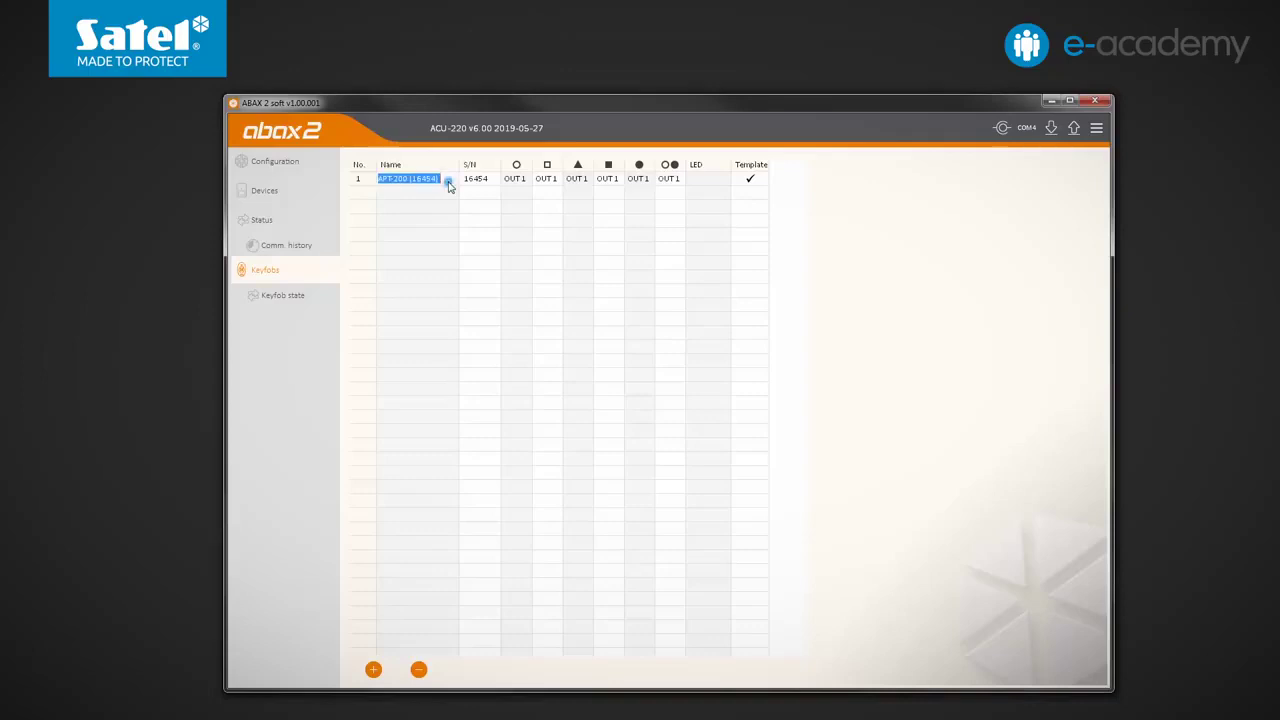
type("Rafal")
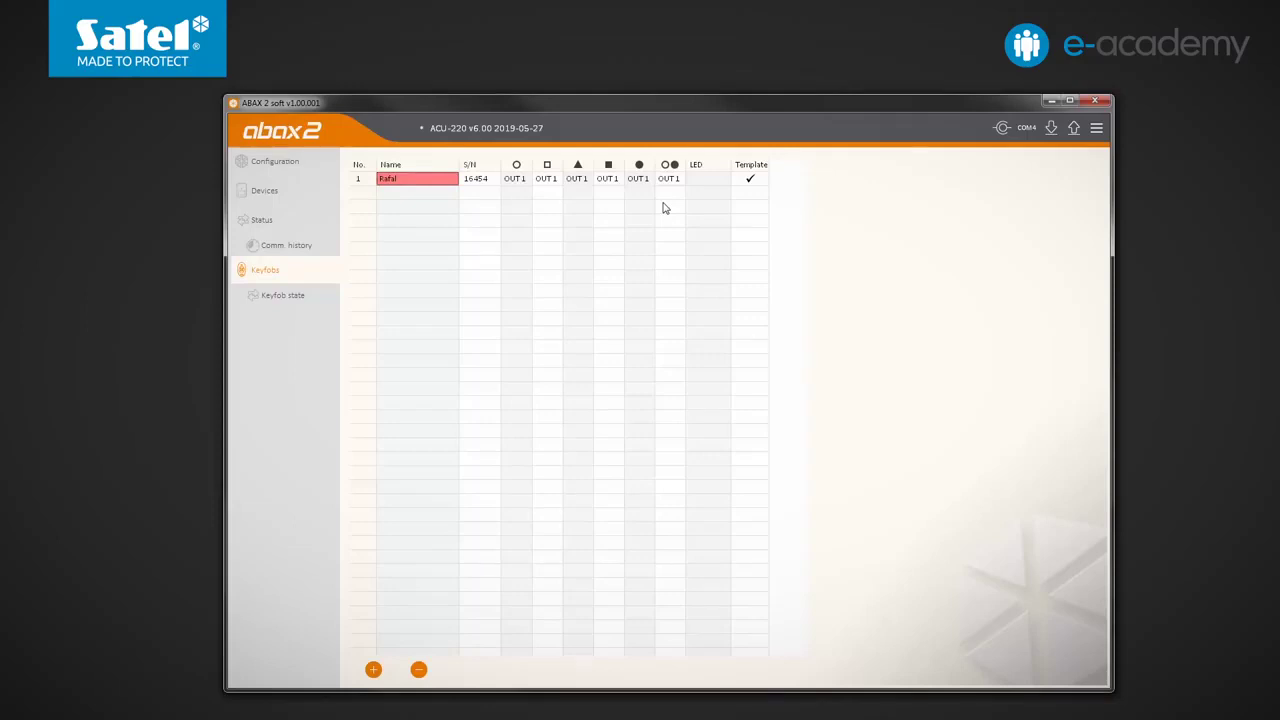
left_click(547, 180)
type("2")
key("Return")
left_click(580, 180)
type("3")
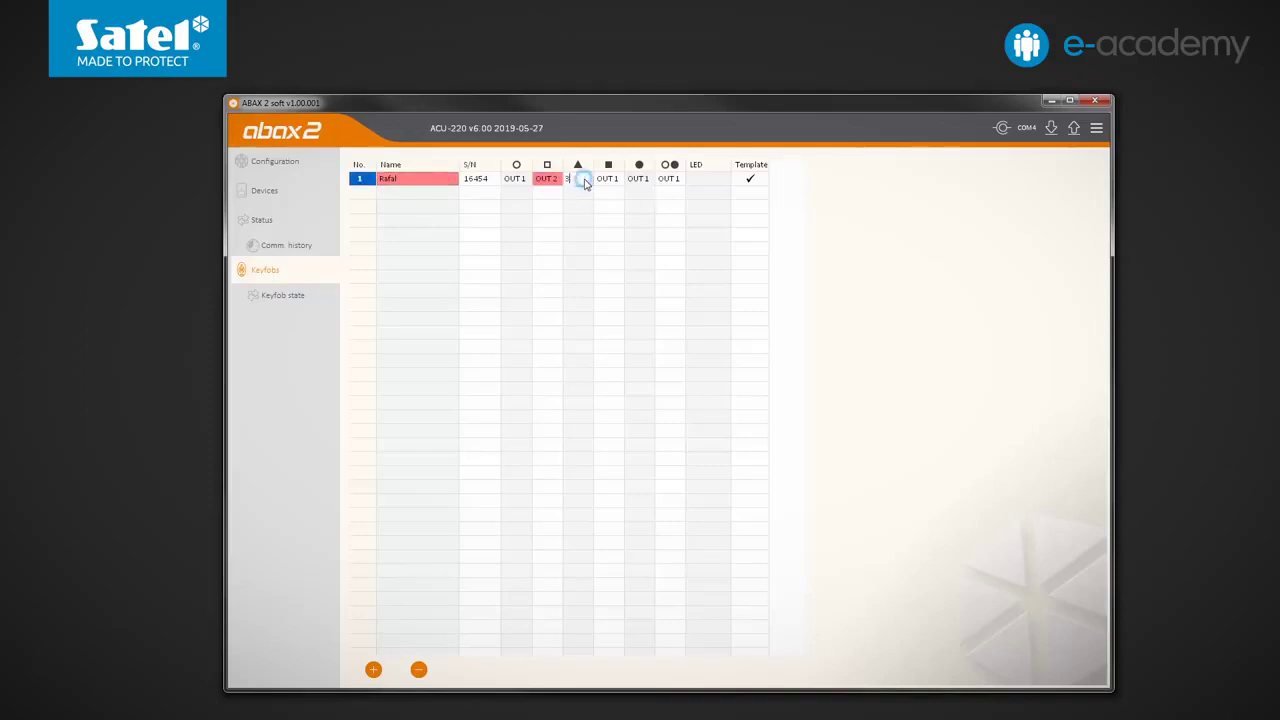
key("Return")
Map keyfob 1's filled-square, filled-circle and double-circle buttons to OUT 4, OUT 5 and OUT 6
left_click(608, 180)
type("4")
key("Return")
left_click(632, 180)
type("5")
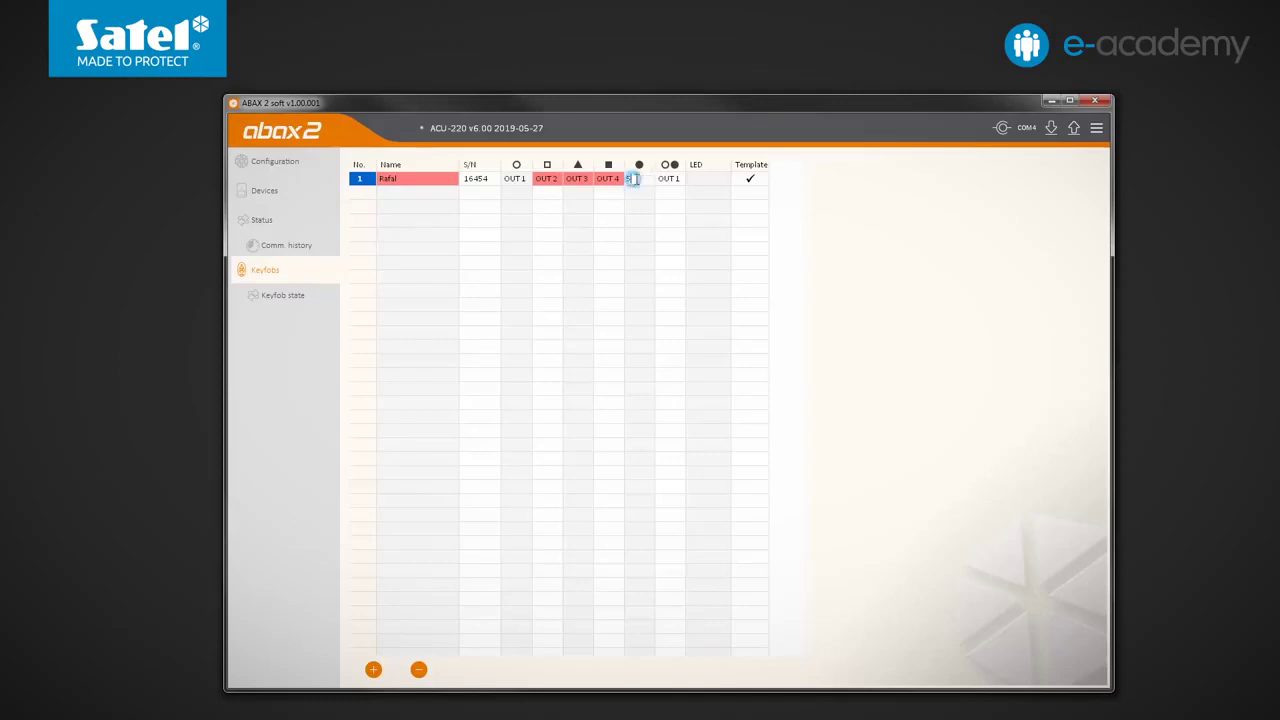
key("Return")
left_click(670, 180)
type("6")
key("Return")
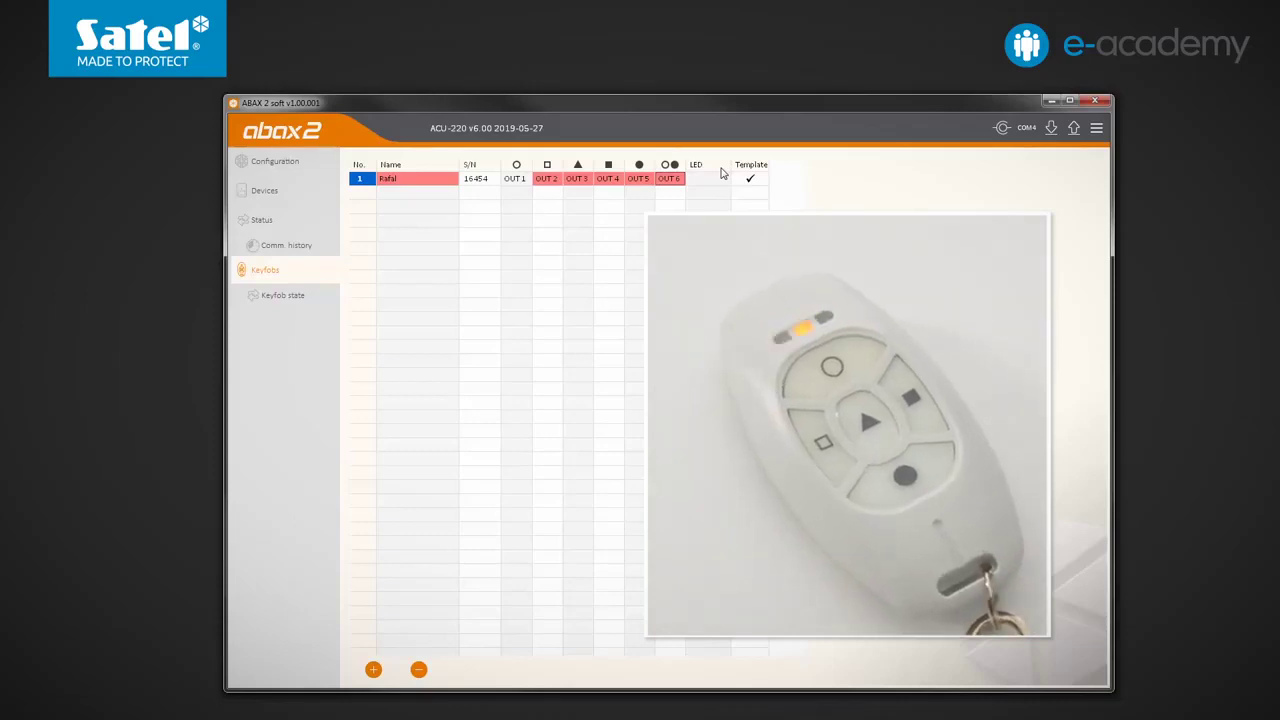
Extend keyfob 1's LED setting from 1 to inputs 1,2,3
left_click(716, 182)
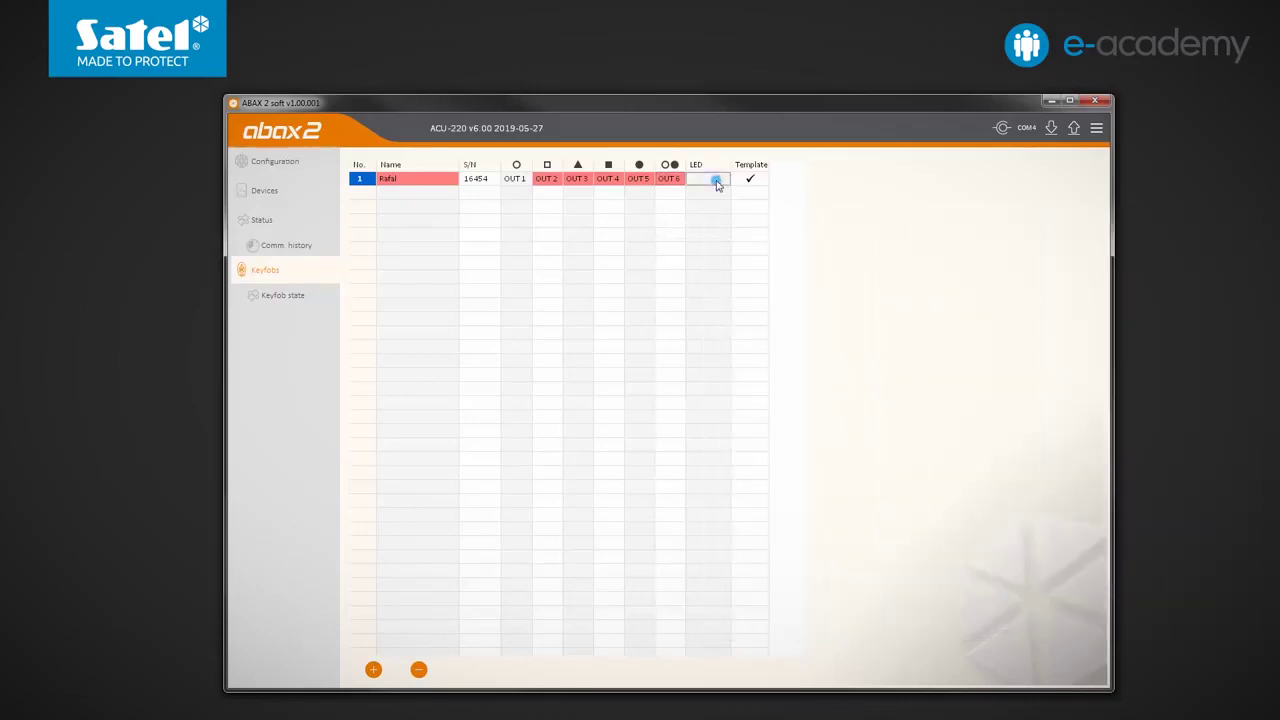
left_click(716, 182)
type(",2,3")
key("Return")
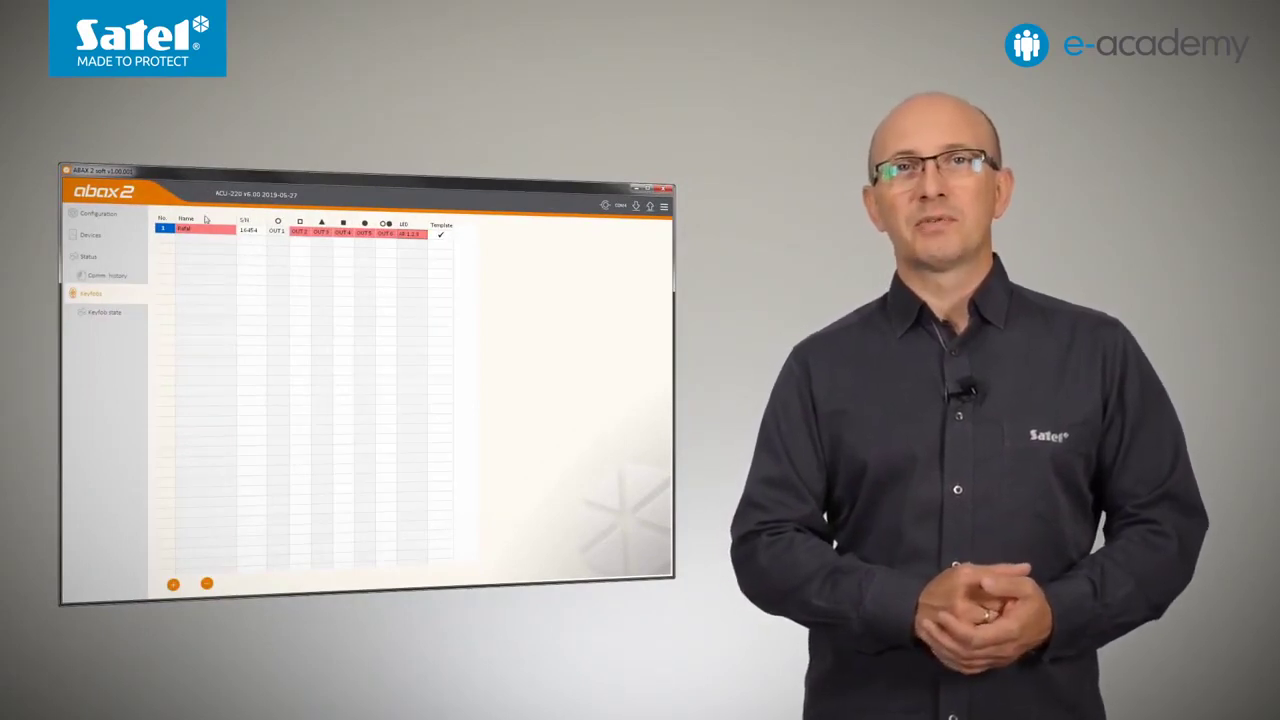
Go to the ACU-220 Configuration page
left_click(114, 214)
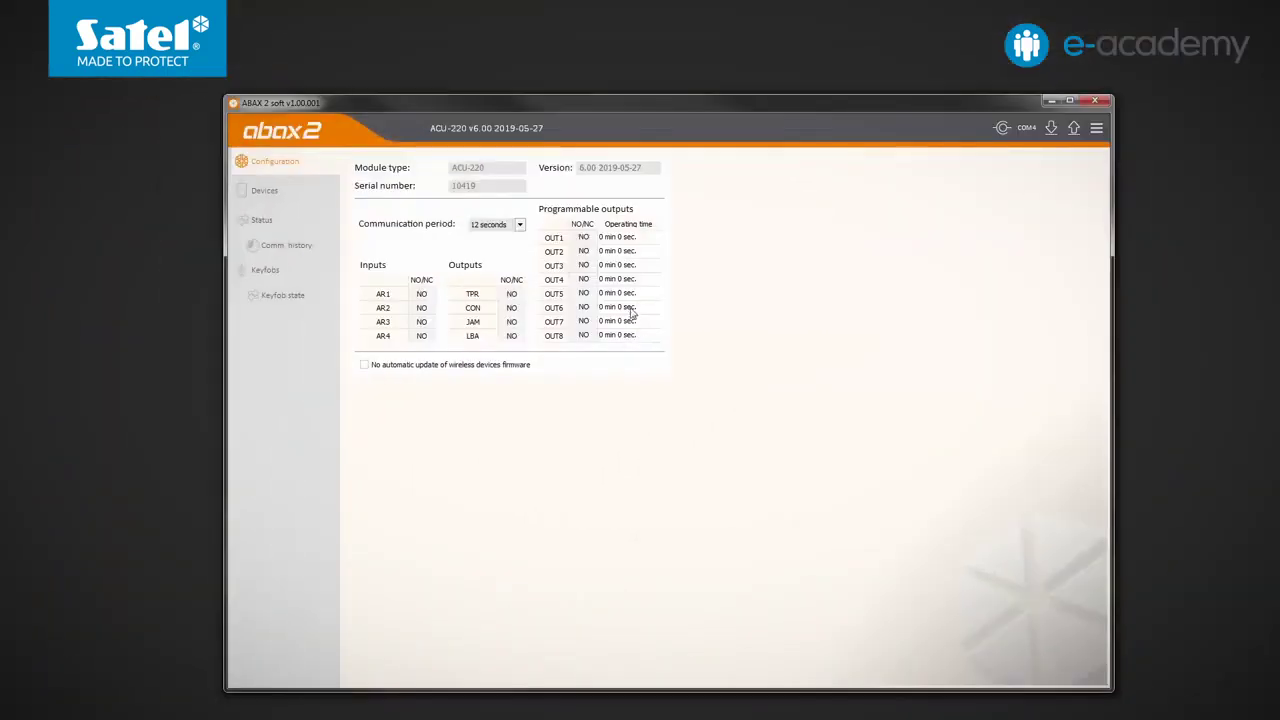
Set OUT2's operating time to 5 seconds and OUT3's to 10 seconds, then send the settings
left_click(640, 251)
type("5")
key("Return")
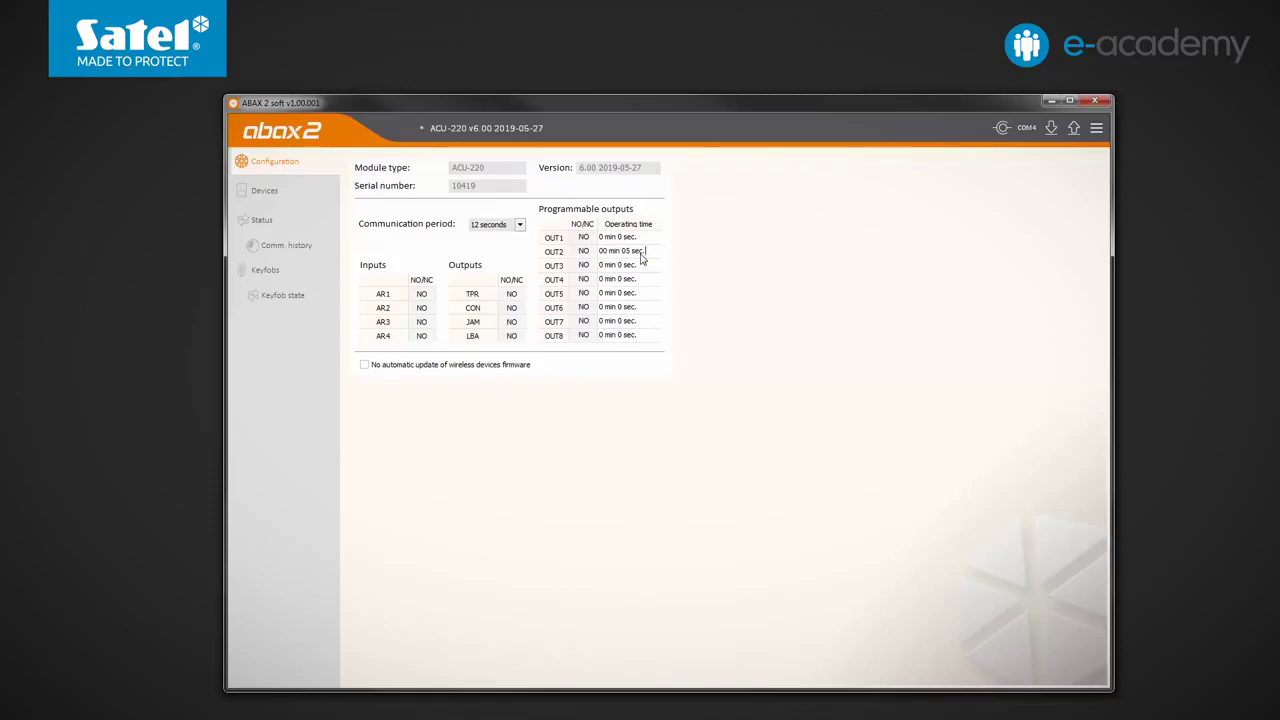
left_click(638, 265)
type("10")
key("Return")
left_click(1073, 137)
Transfer the new OUT2/OUT3 times and keyfob 1 settings to the ACU-220
left_click(1073, 137)
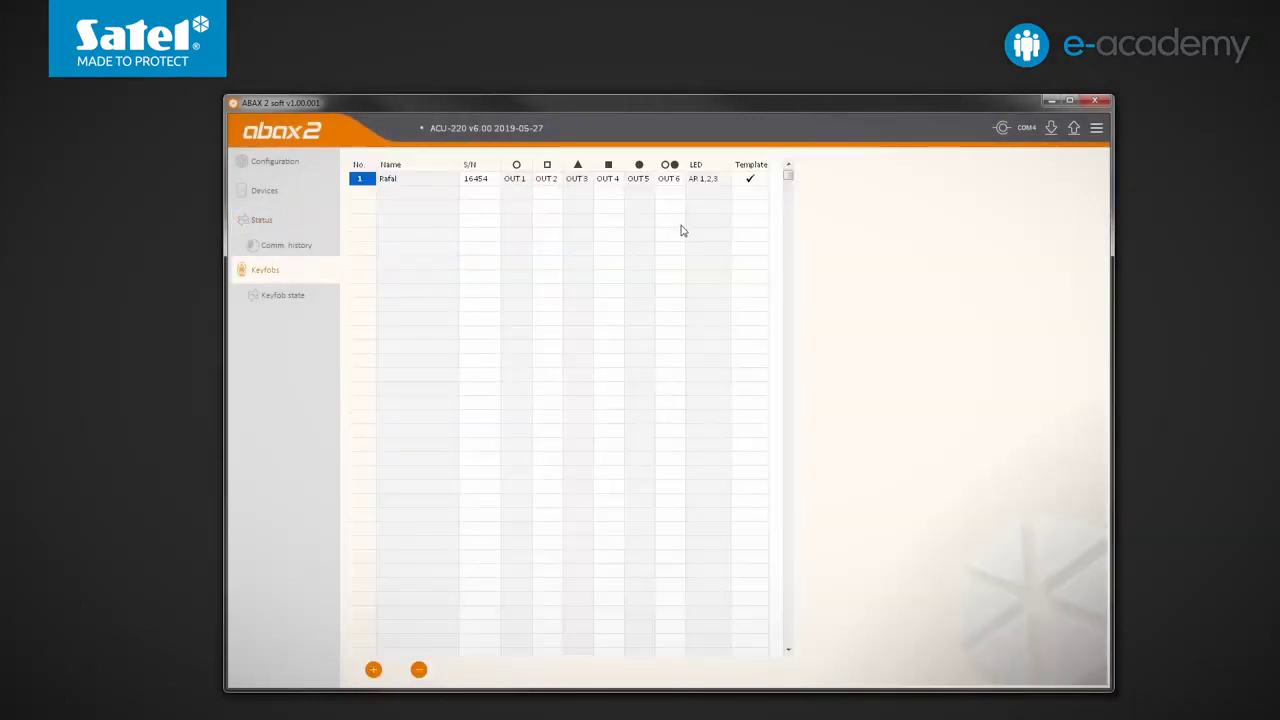
left_click(757, 182)
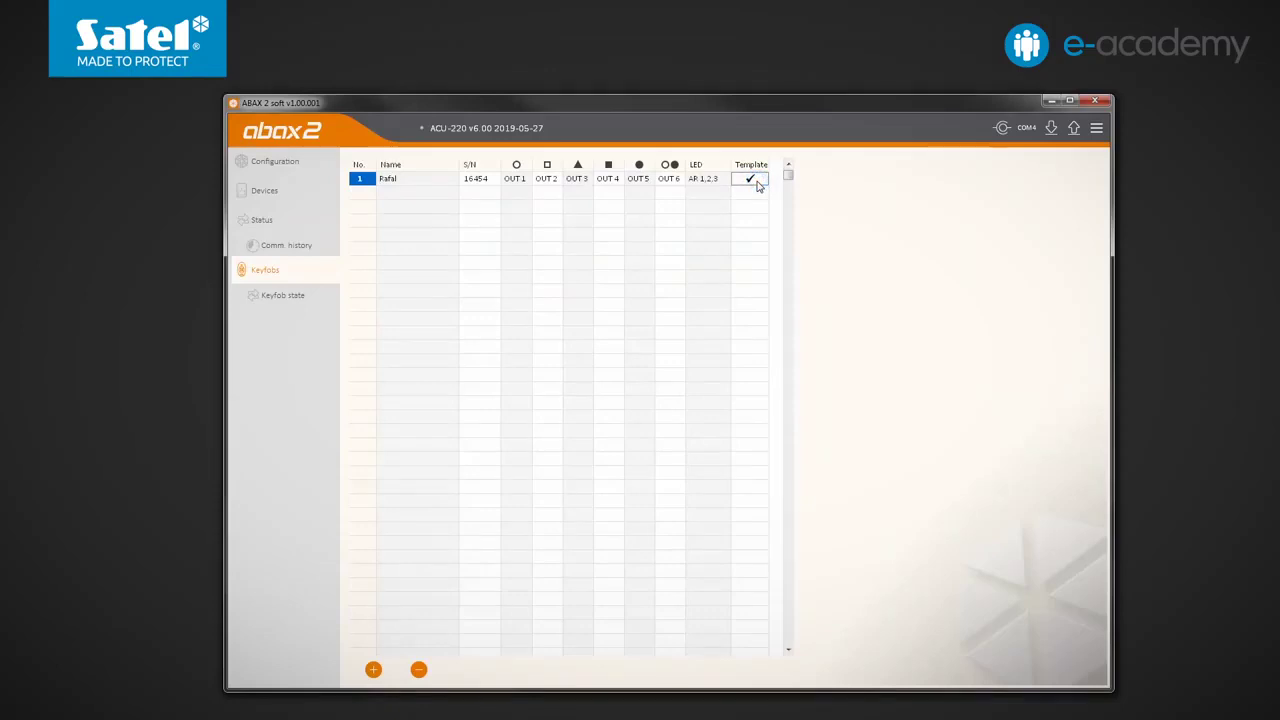
Add the APT-200 keyfob with serial 5241 as number 2 and select its row
left_click(378, 669)
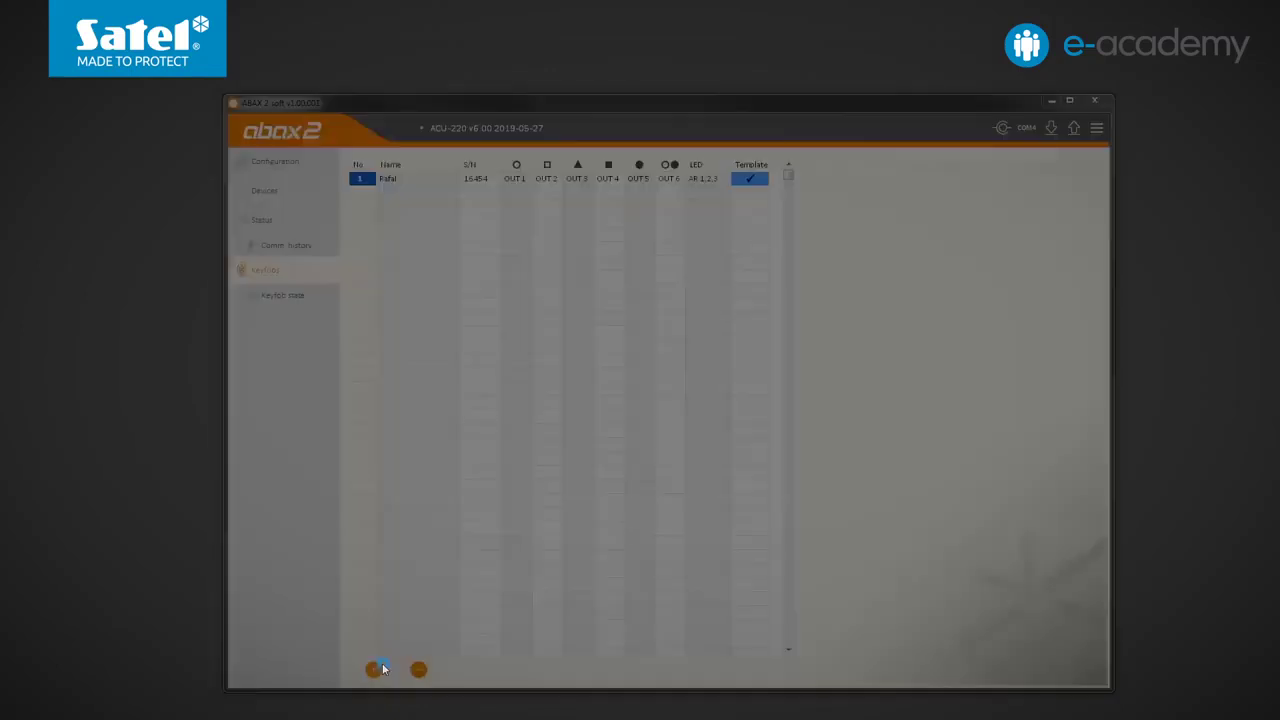
type("5241")
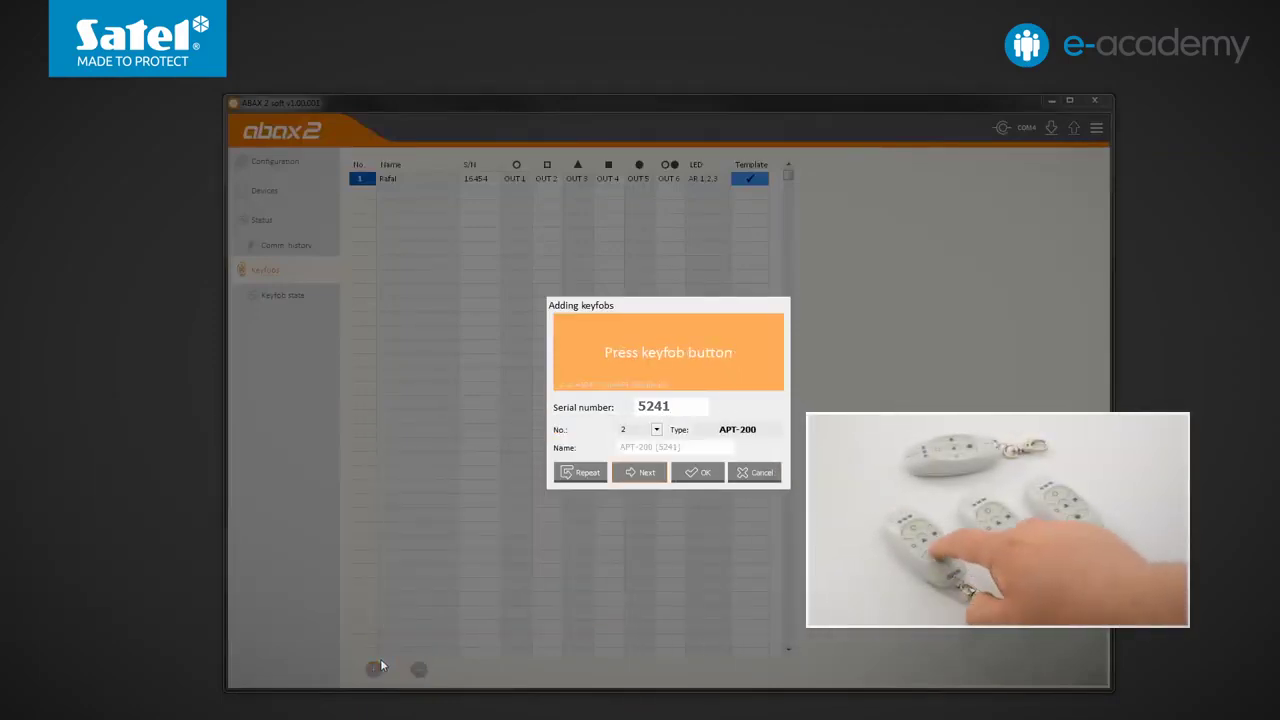
left_click(655, 430)
left_click(640, 443)
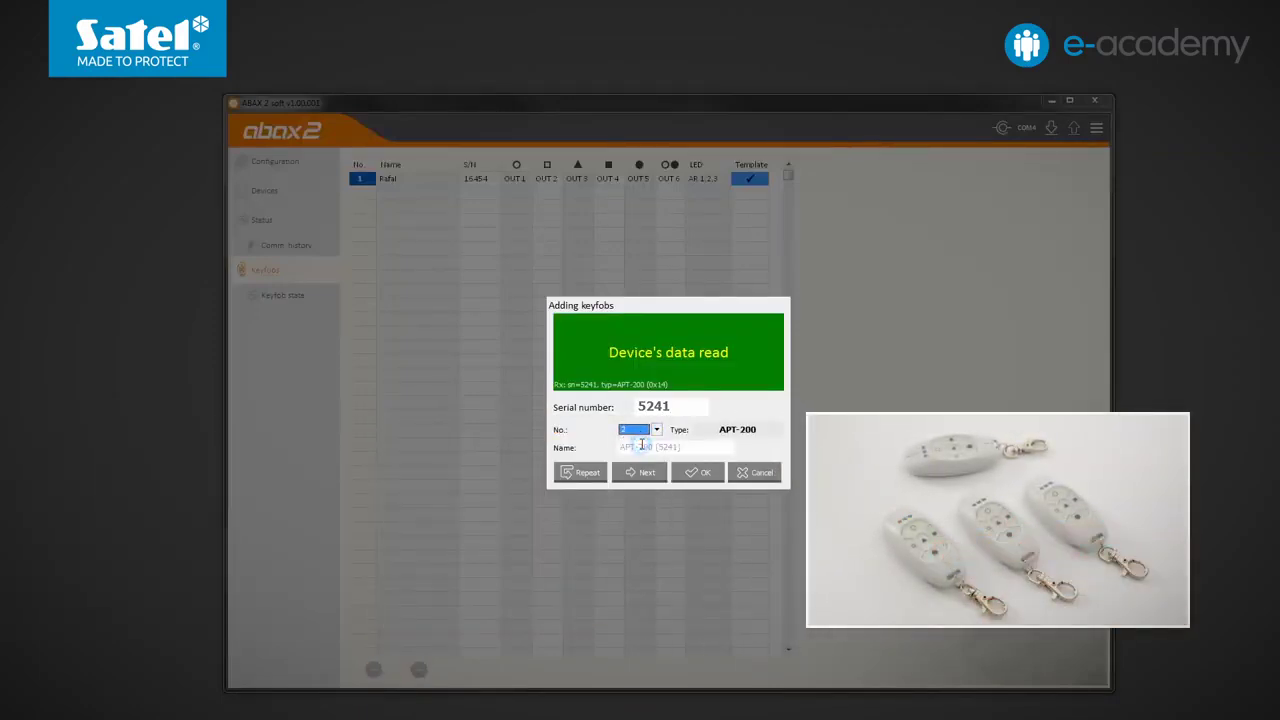
left_click(697, 474)
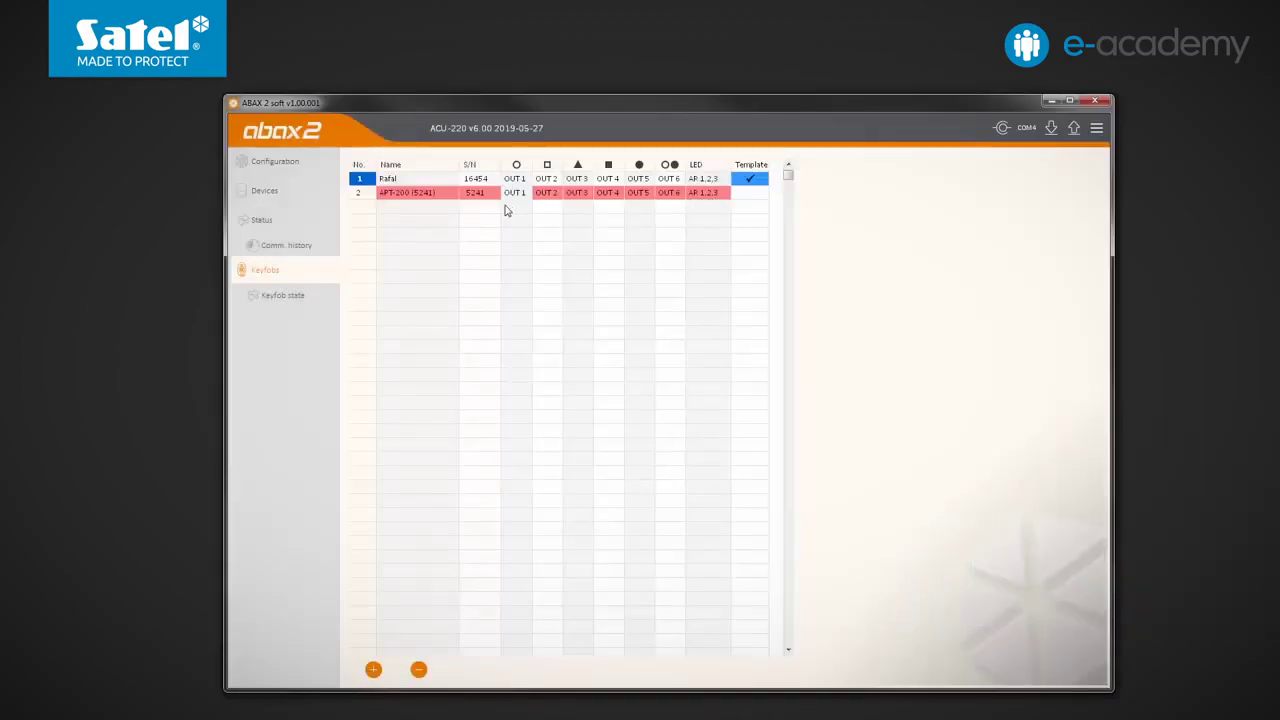
left_click(447, 199)
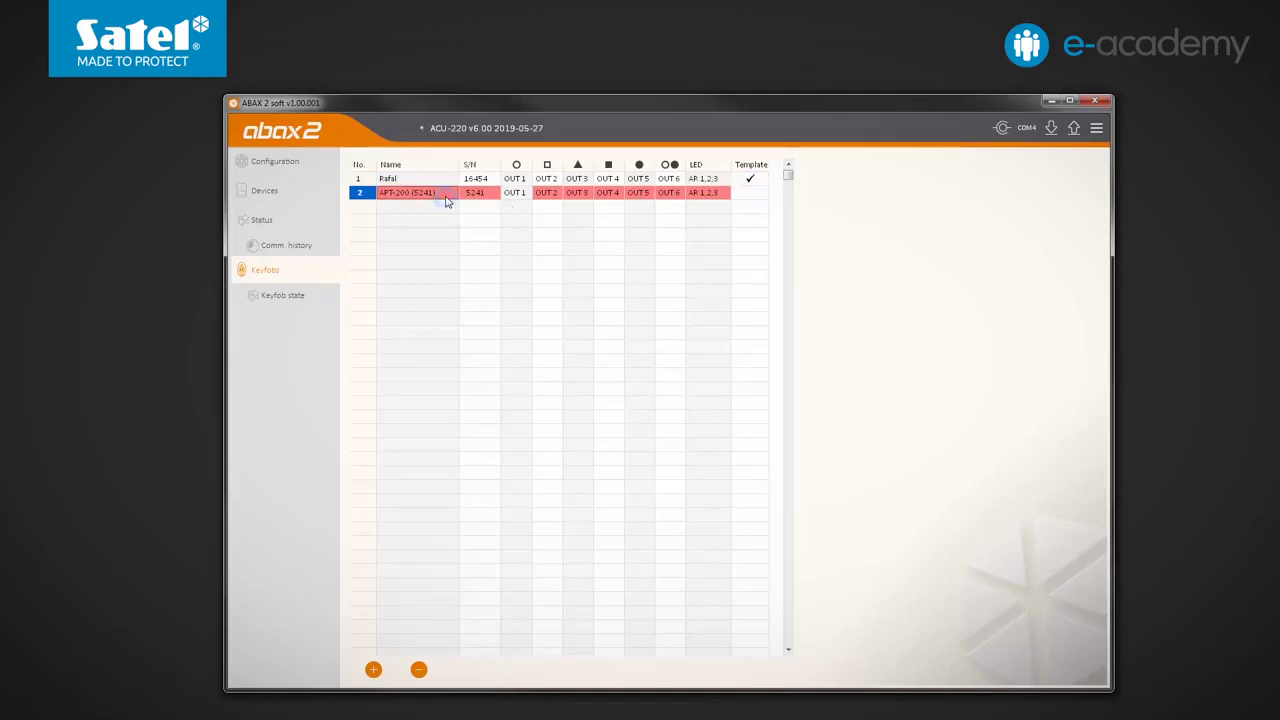
Rename keyfob 2 to 'Keyfob 2' and clear its OUT 4, OUT 5 and OUT 6 assignments
double_click(447, 192)
type("Keyfob 2")
key("Return")
left_click(617, 198)
key("Delete")
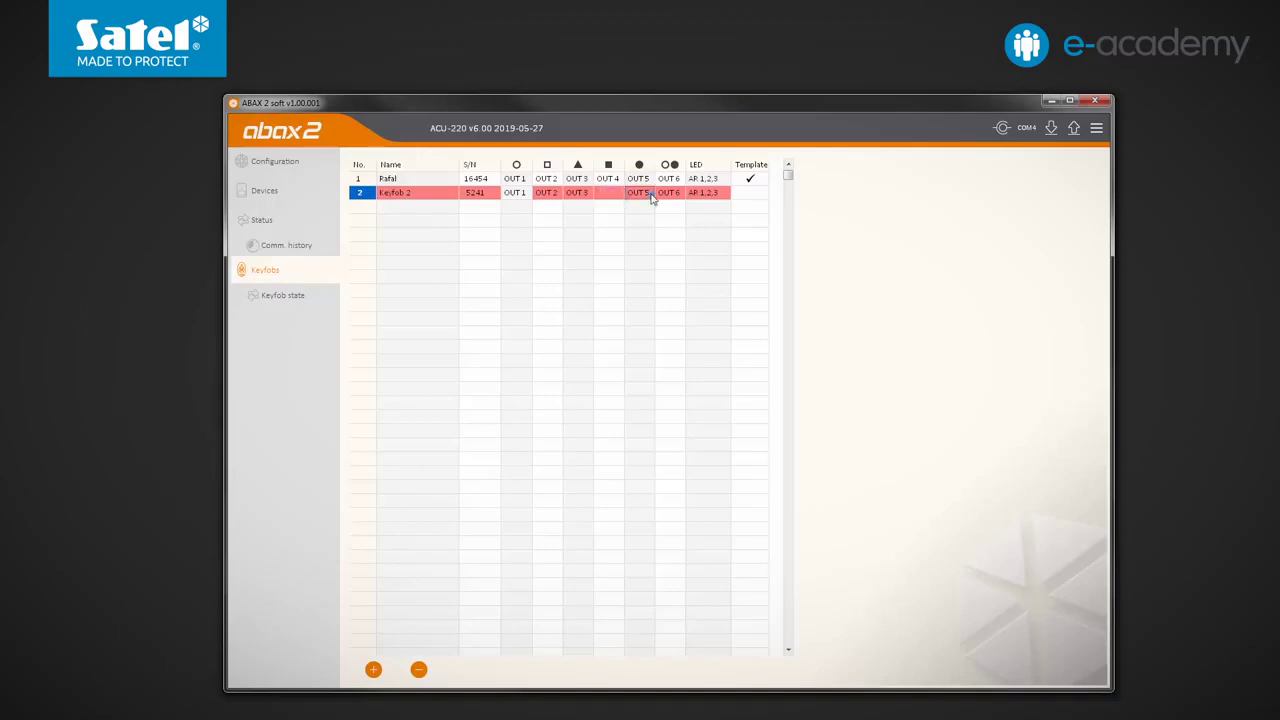
key("Delete")
left_click(672, 194)
key("Delete")
Set keyfob 2's LED to AP 2,3, mark it as the template, and send the data
left_click(712, 200)
key("1")
left_click(751, 196)
left_click(1073, 129)
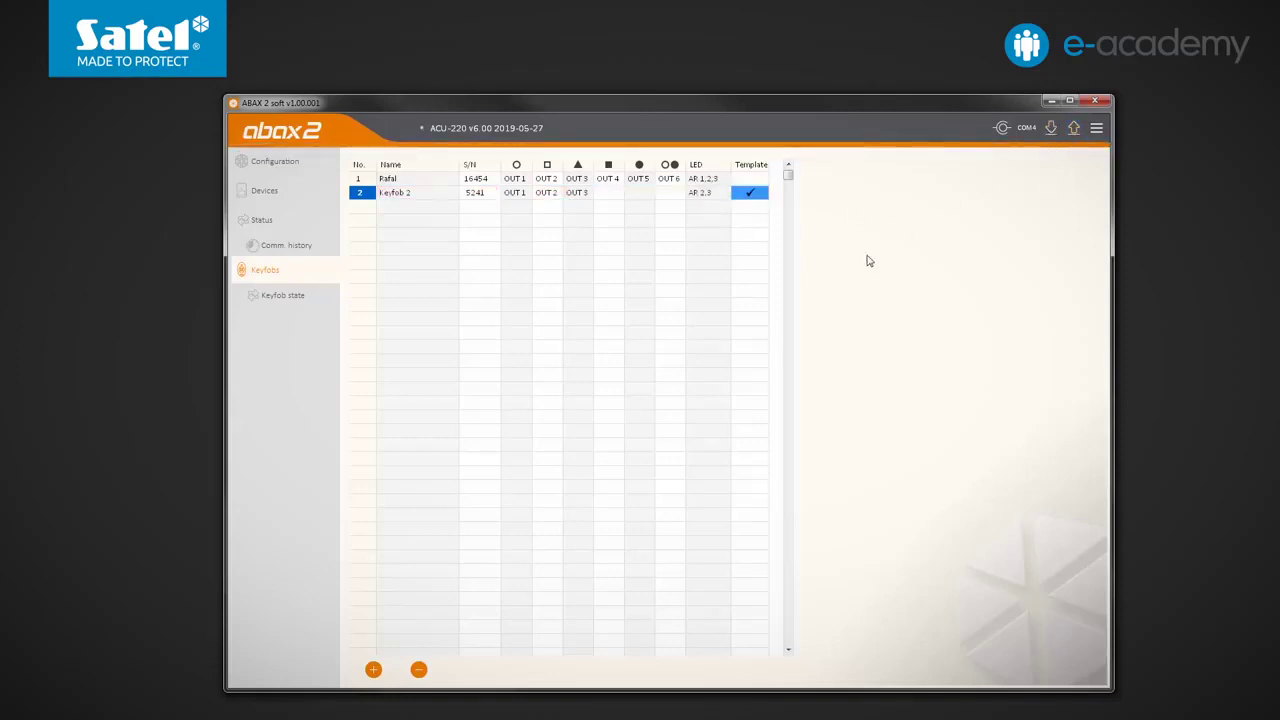
Register the keyfob with serial 5246 as keyfob number 3
left_click(373, 669)
type("5246")
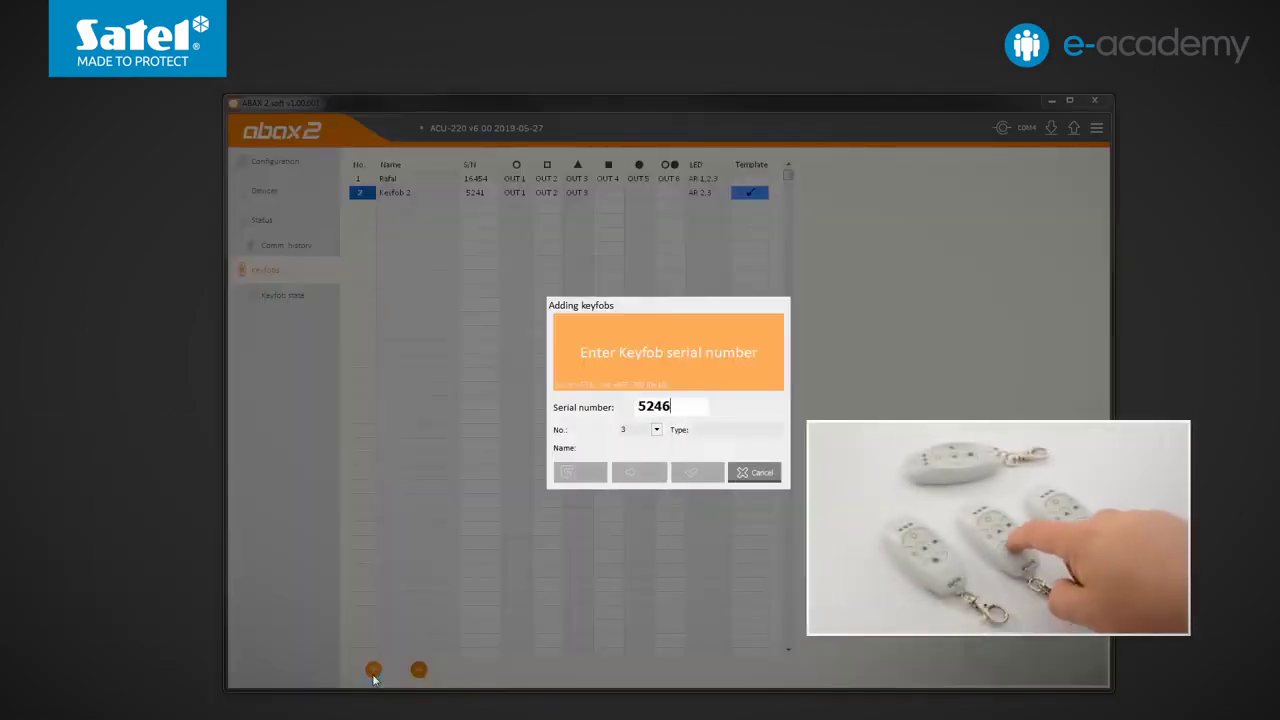
left_click(656, 429)
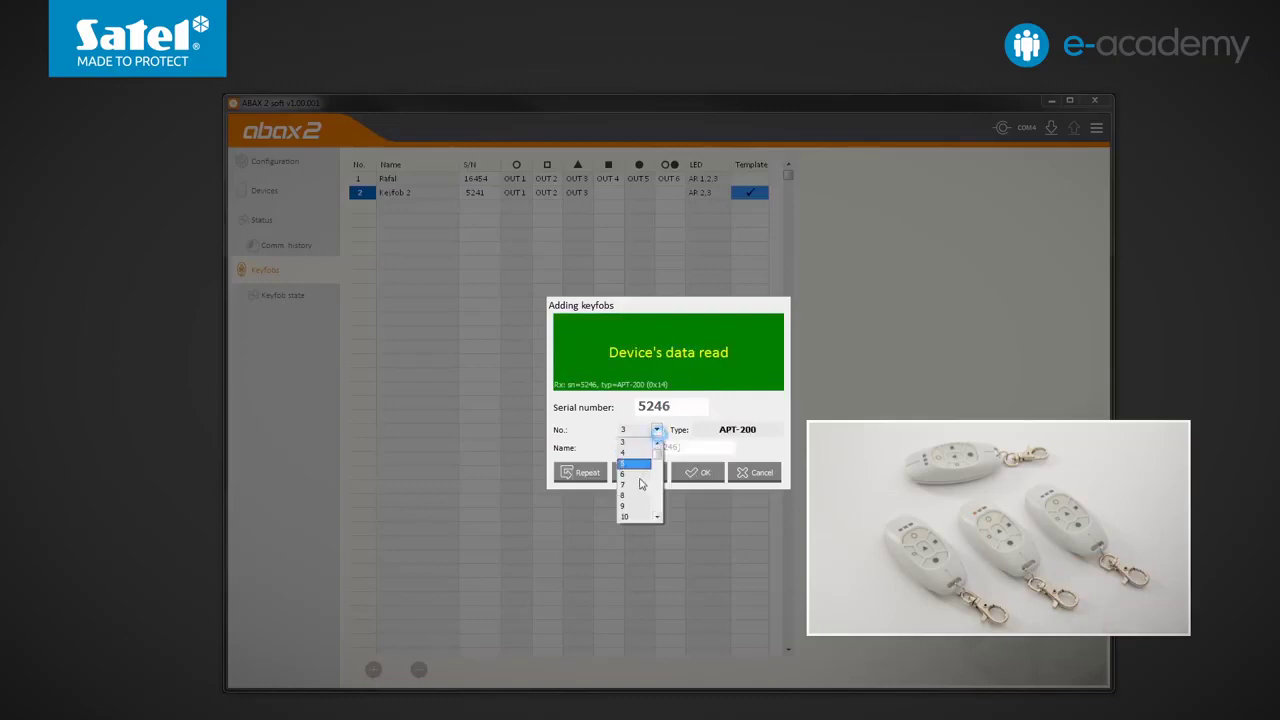
left_click(632, 441)
left_click(703, 475)
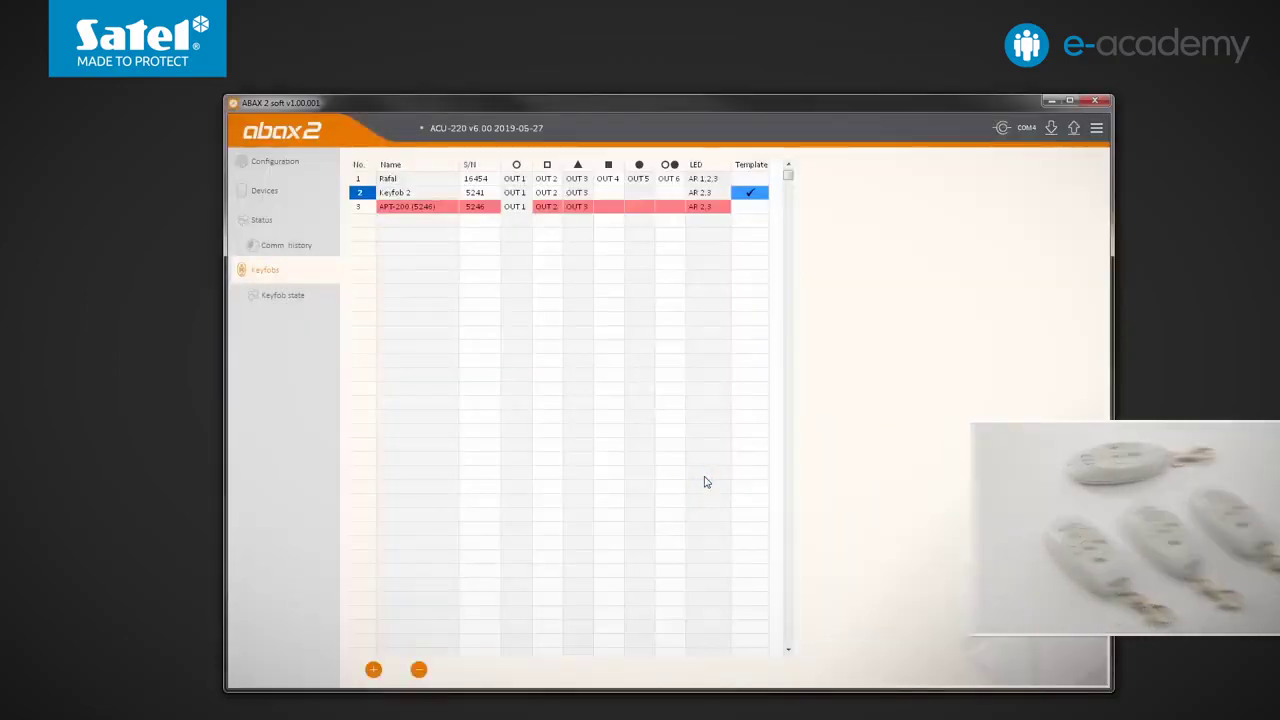
Rename keyfob 3 to 'Keyfob 3' and send the updated list to the ACU-220
left_click(436, 214)
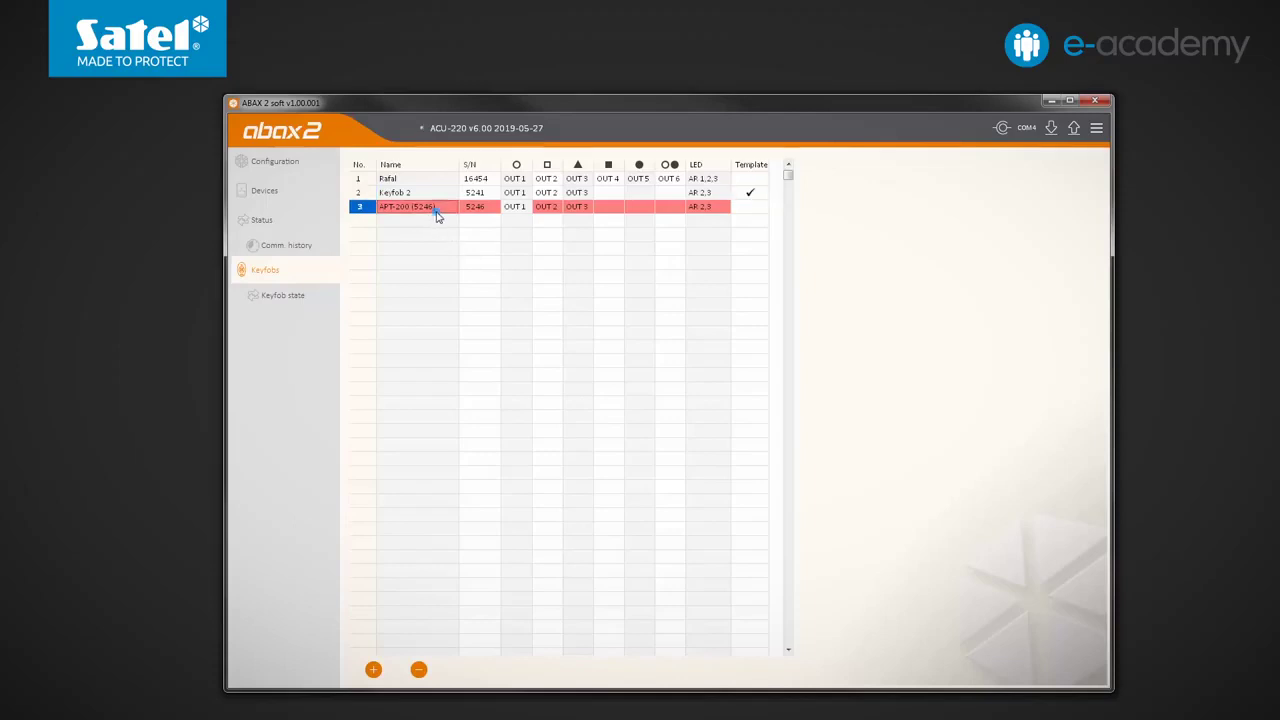
double_click(437, 210)
type("Keyfob 3")
key("Return")
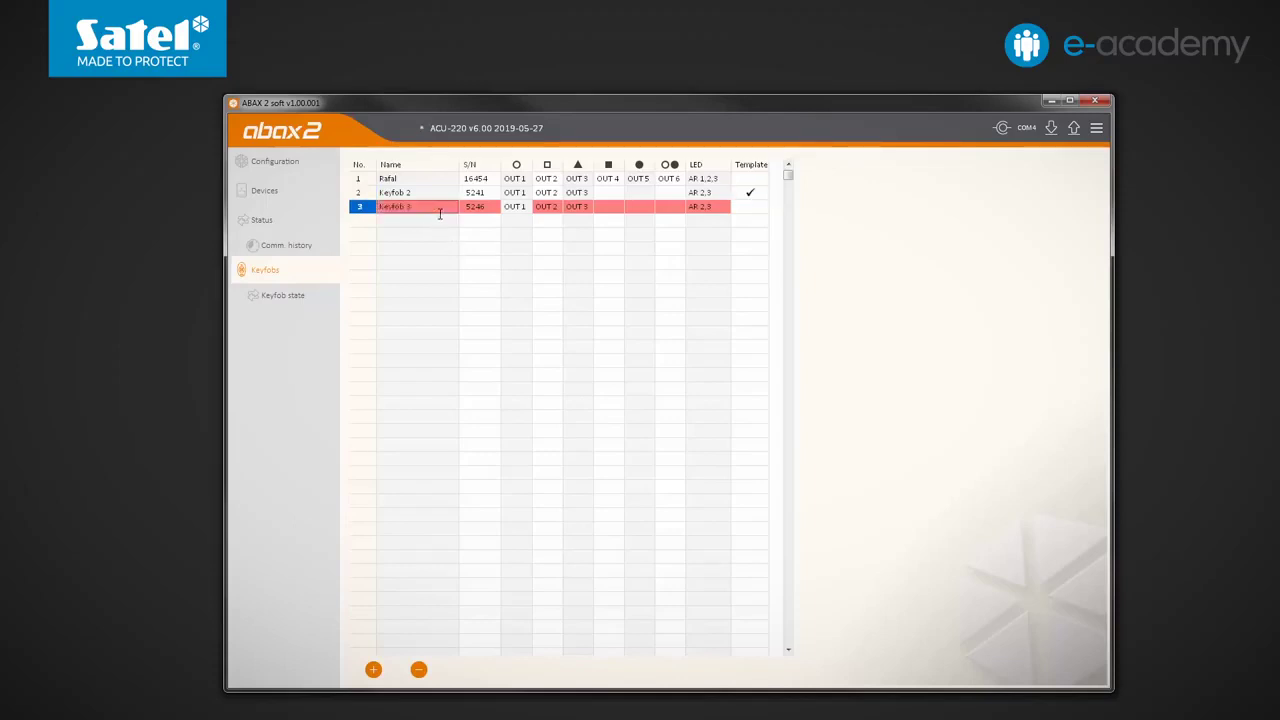
left_click(1073, 128)
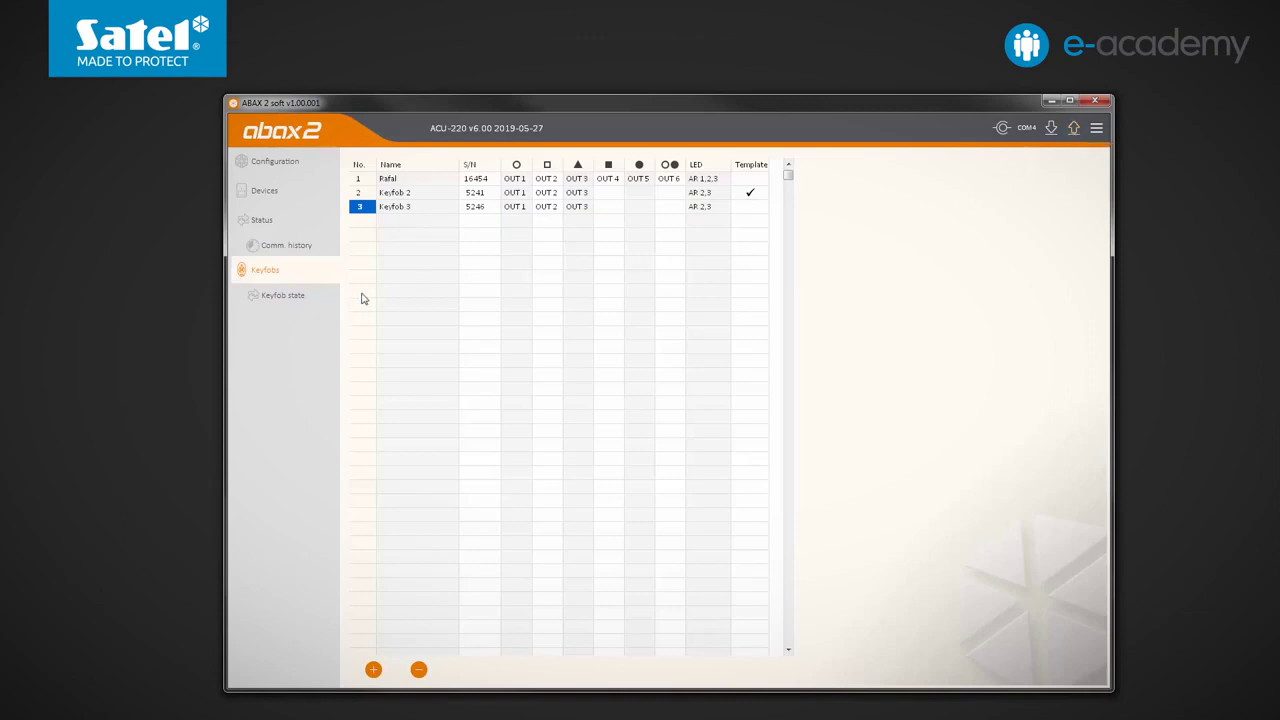
Show the Keyfob state page listing each registered keyfob's battery, signal strength and firmware version
left_click(306, 300)
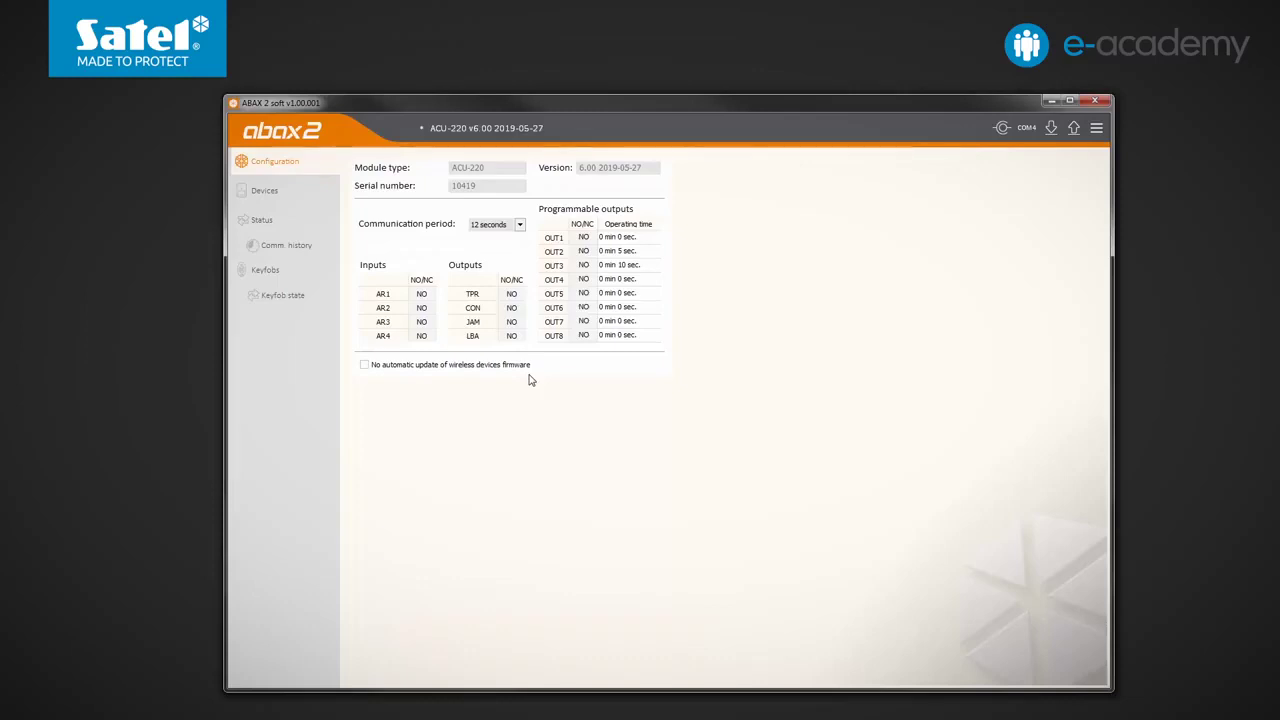
Go back to the keyfob list, leaving automatic wireless firmware updates allowed
left_click(306, 273)
Register APT-200 keyfob serial 5245 as number 4 and send the data to the ACU-220
left_click(375, 673)
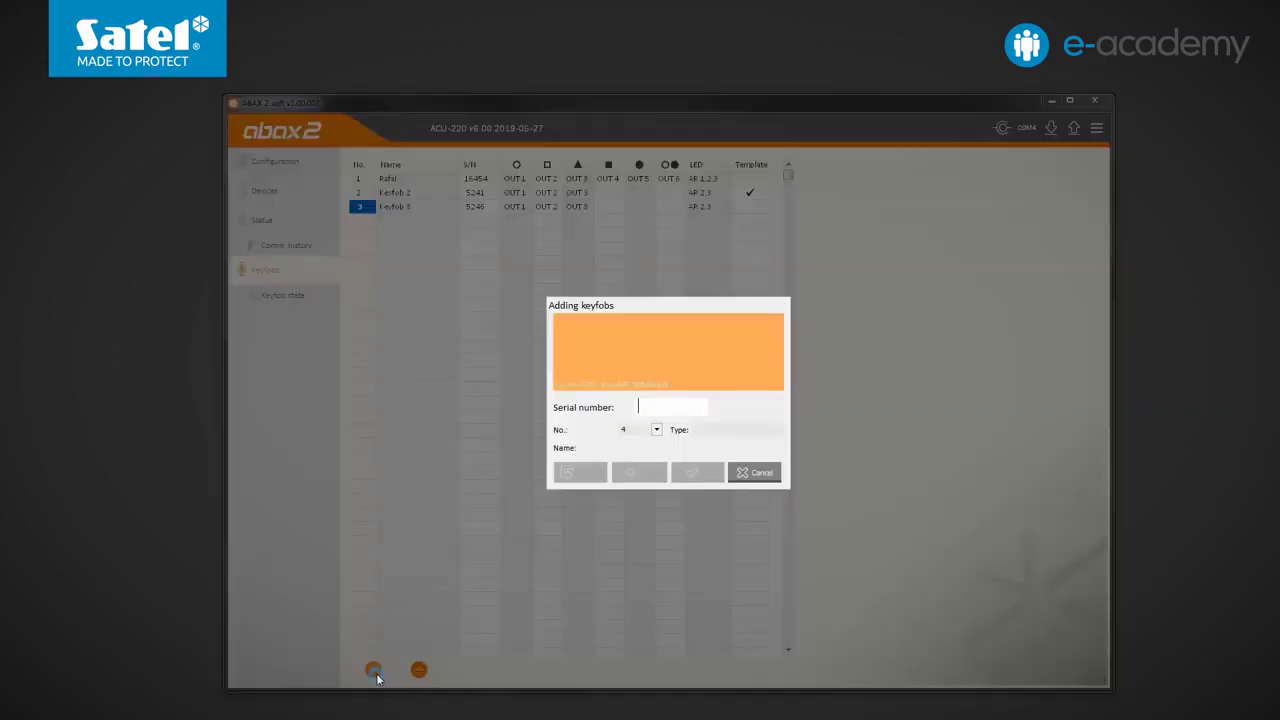
type("5245")
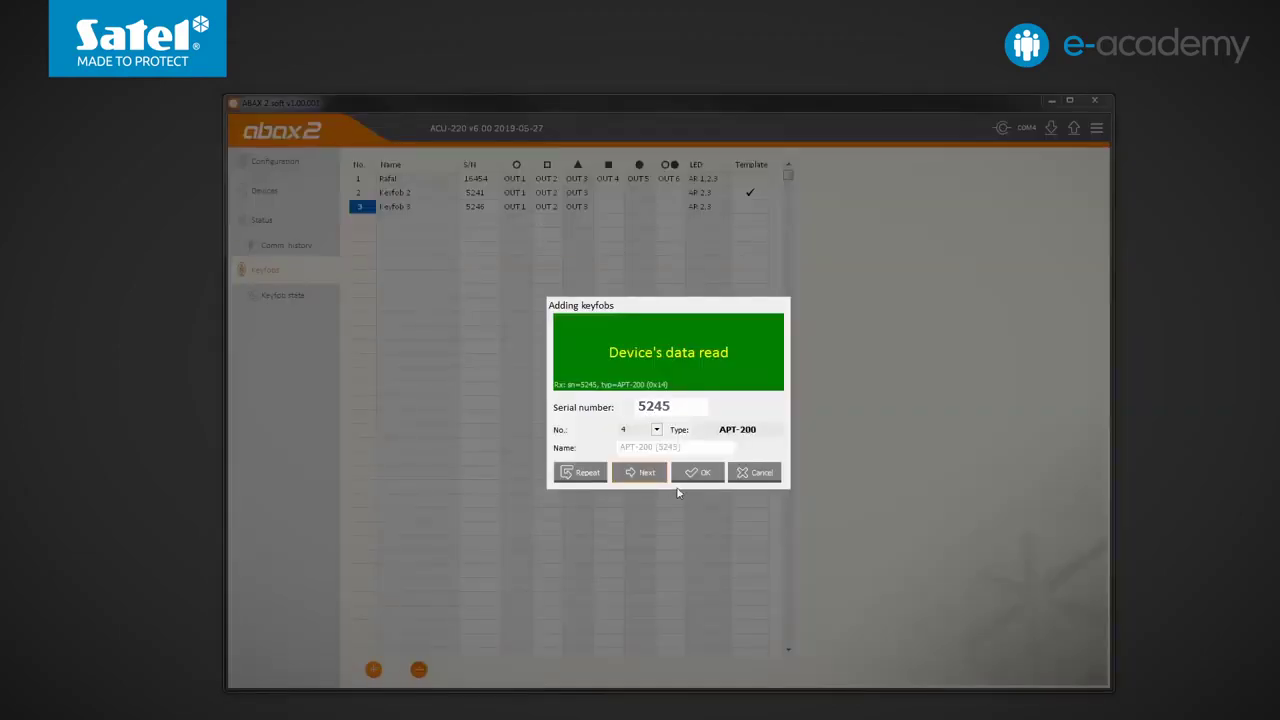
left_click(694, 474)
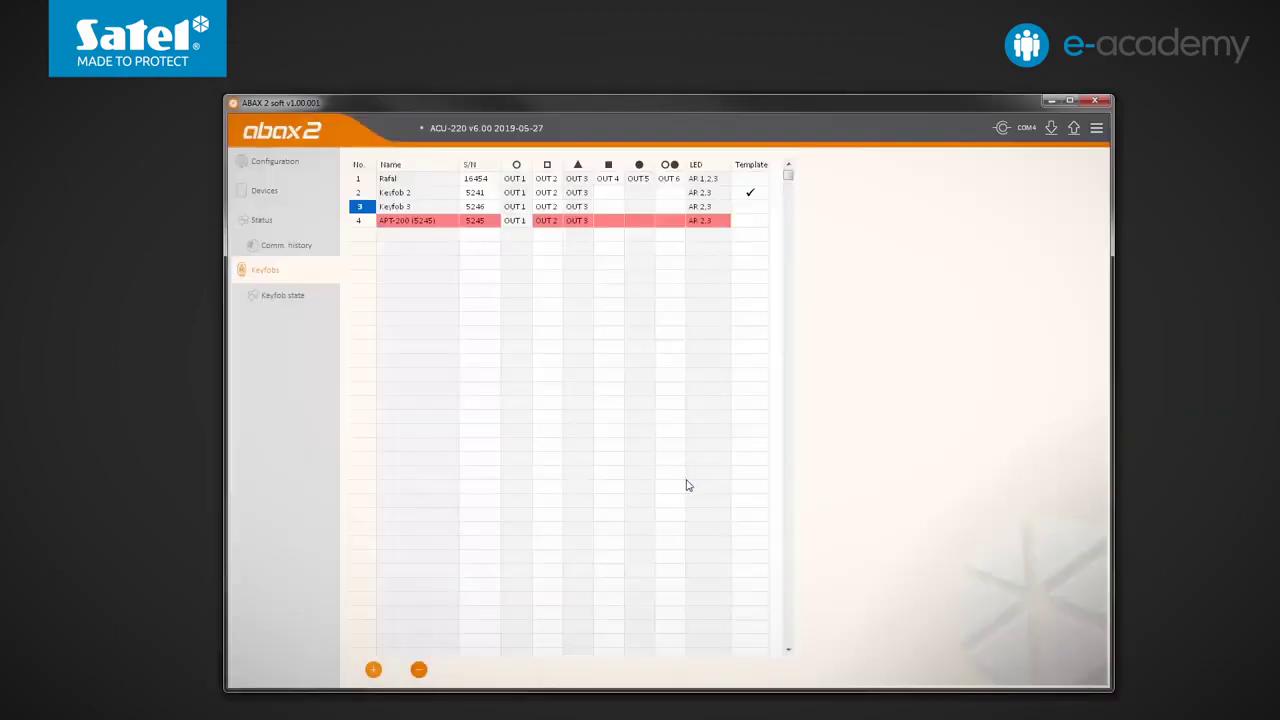
left_click(1073, 137)
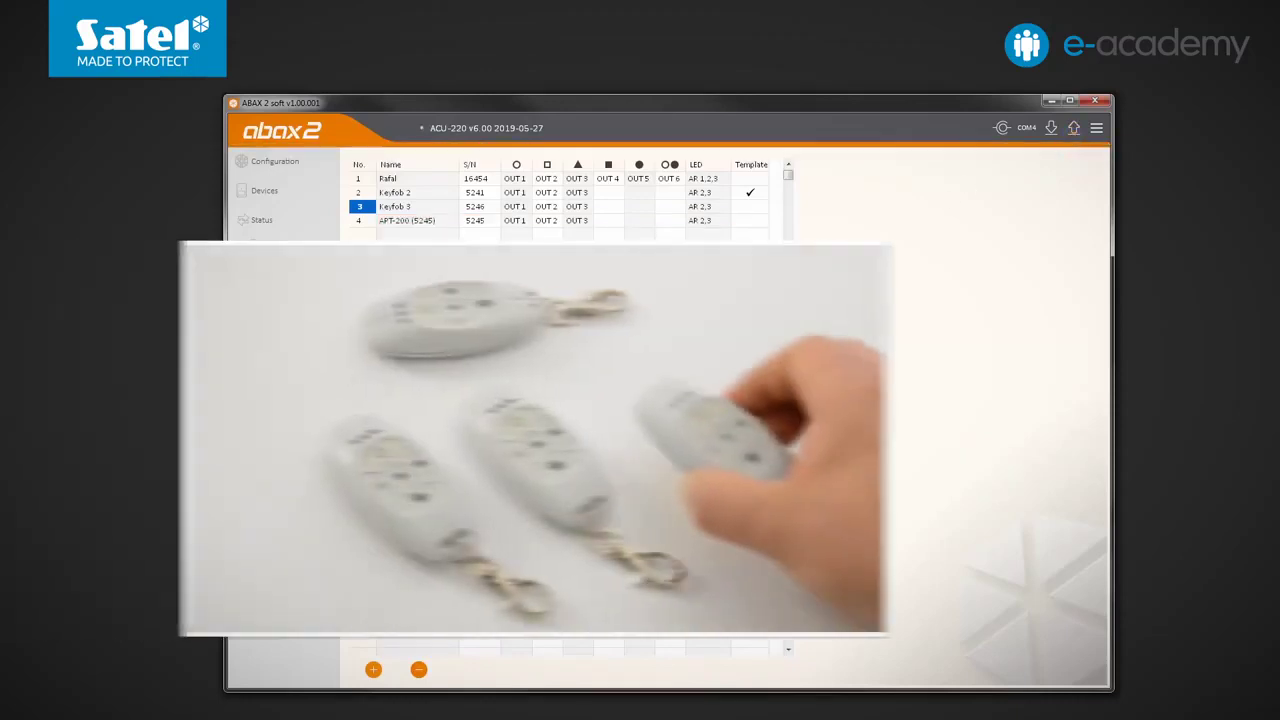
View the status of all four keyfobs, with keyfob 5245 on firmware 1.00 auto-updating
left_click(300, 295)
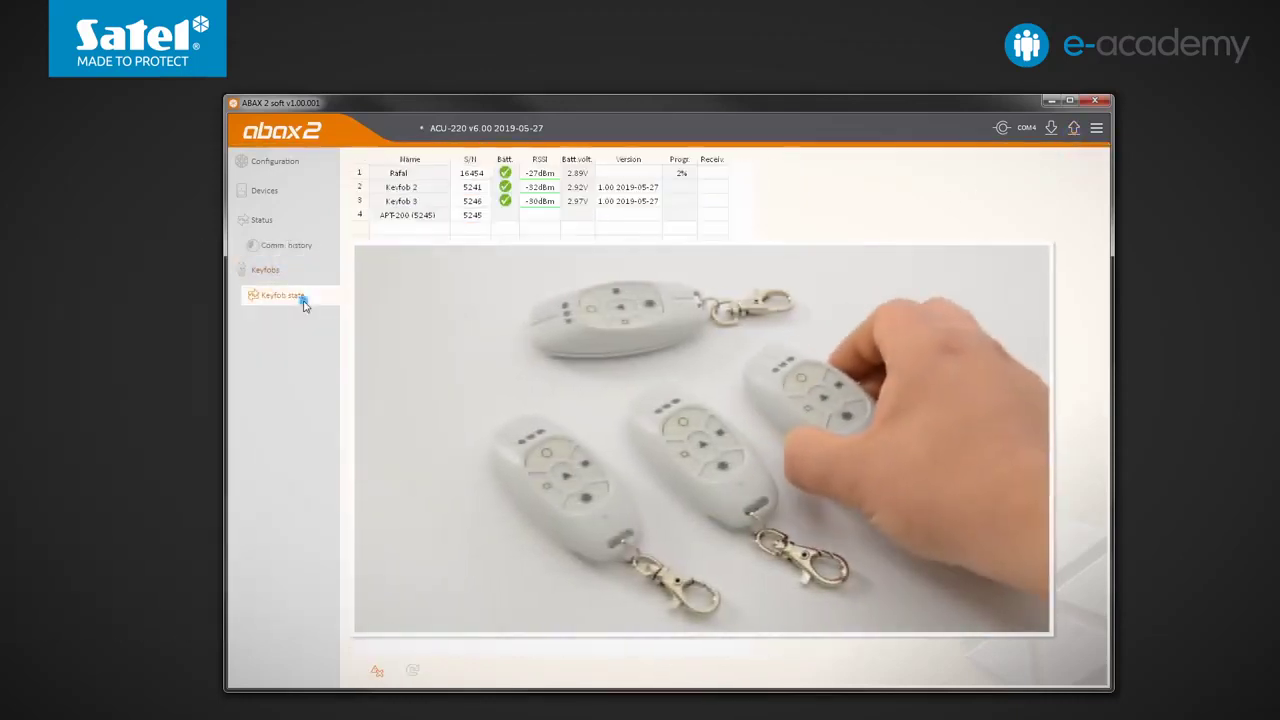